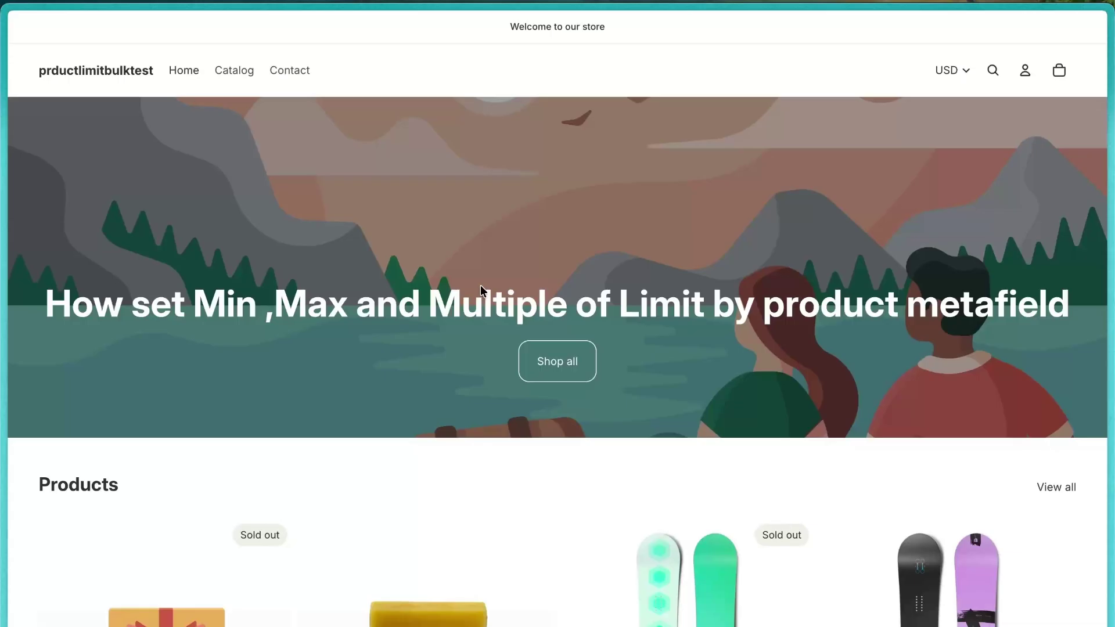
Step: Review the Nex Minimum Order Quantity MOQ App Store listing, then return to the admin Themes page
mouse_move(21, 315)
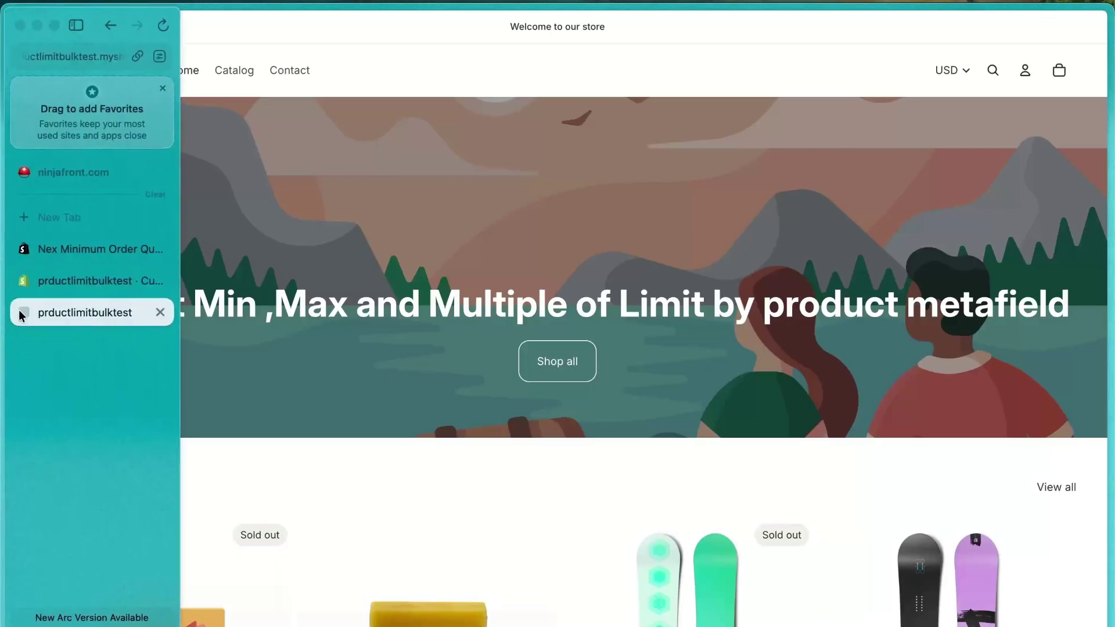
left_click(50, 249)
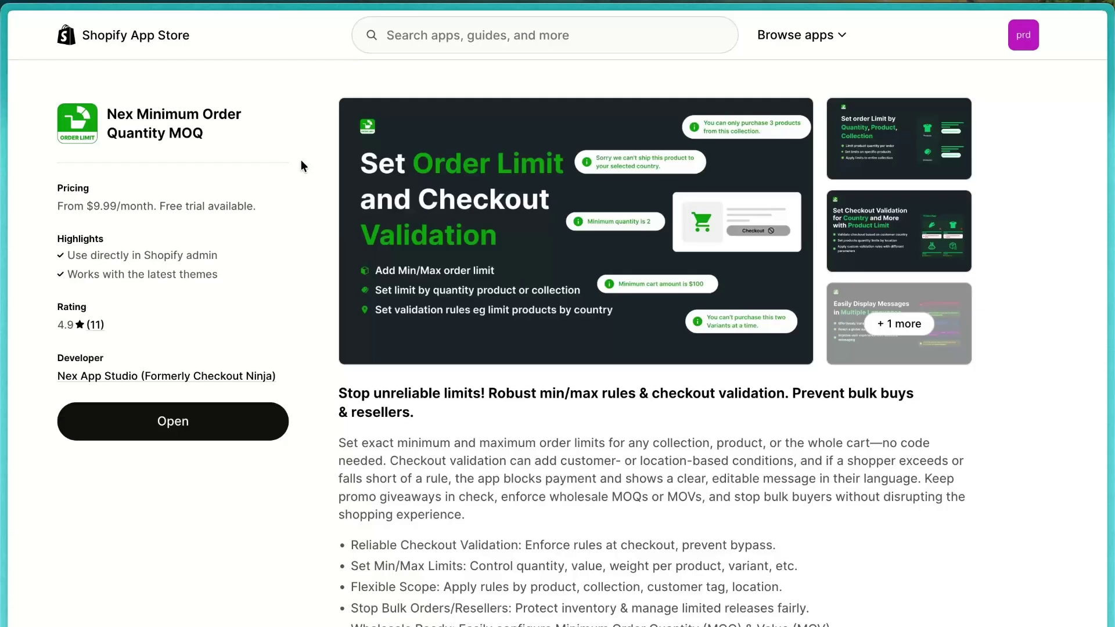
mouse_move(3, 308)
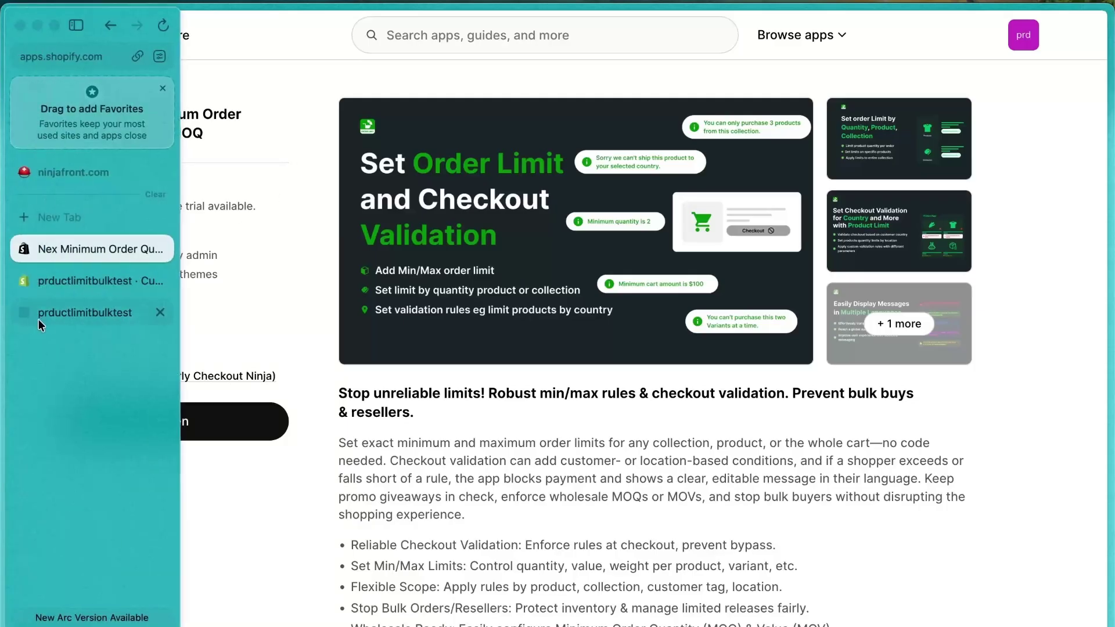
left_click(70, 282)
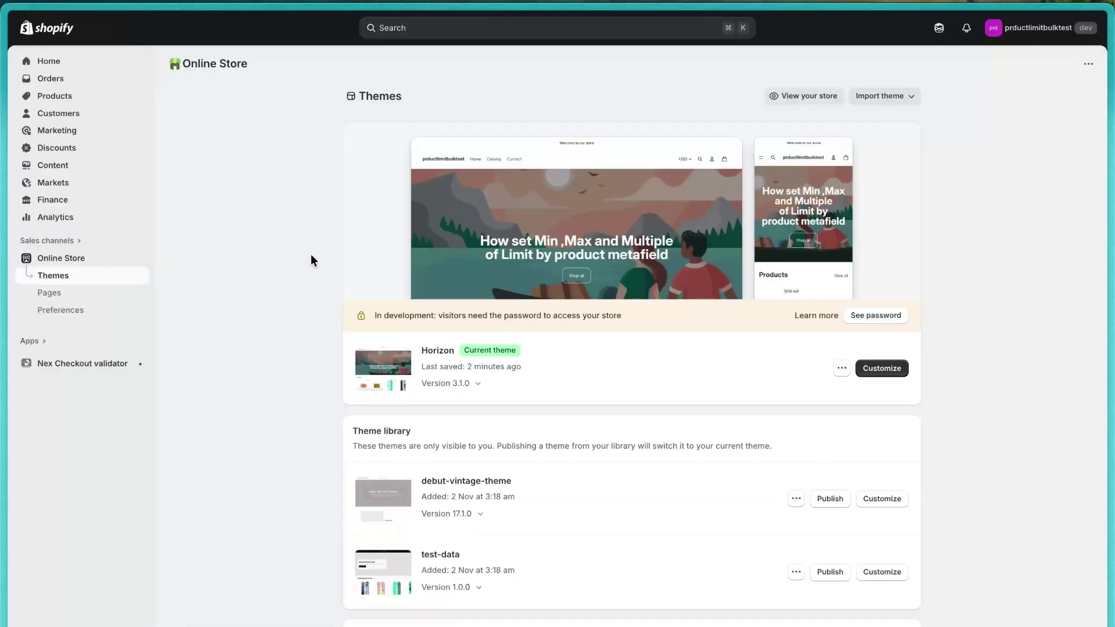
Step: Visit the Nex Checkout validator app home, then open store settings on the General page
left_click(66, 366)
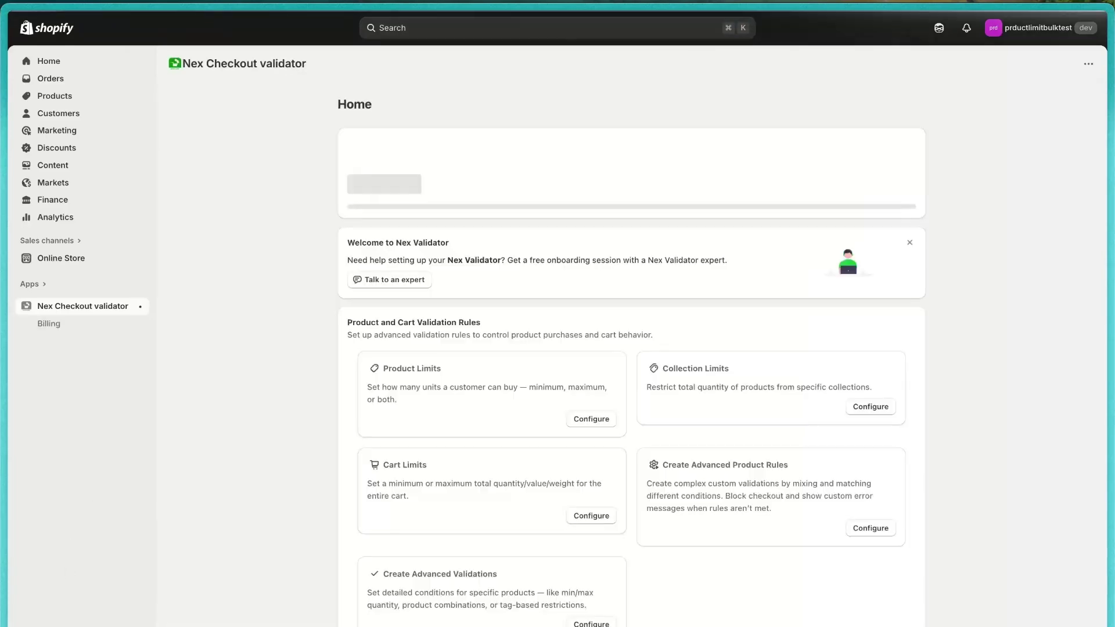
left_click(63, 626)
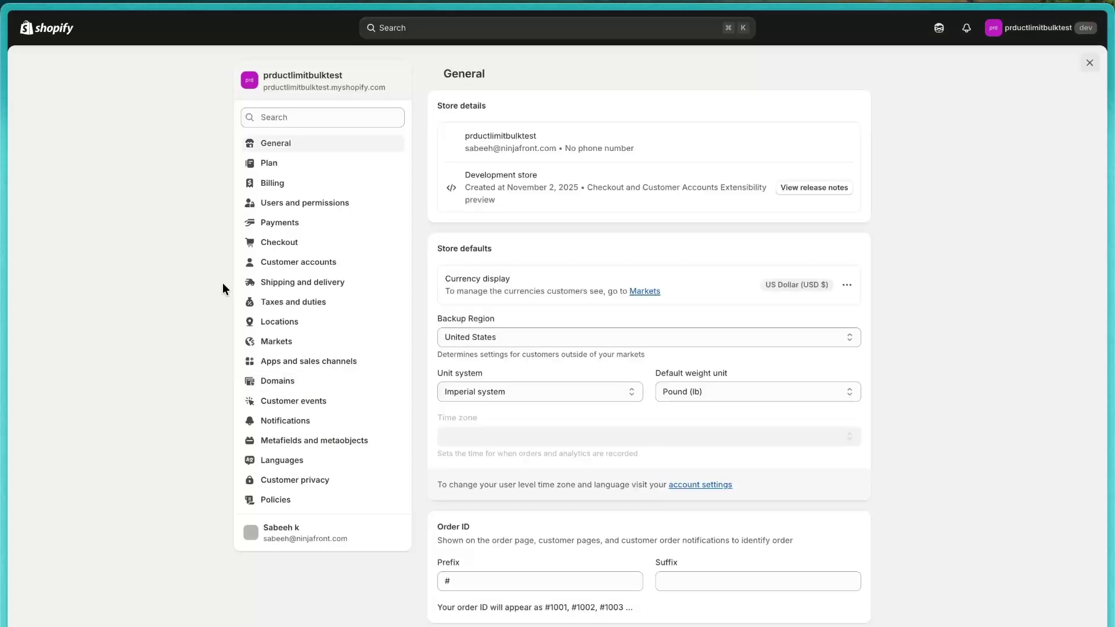
Step: Start a new product metafield definition named 'Checkout Rule'
left_click(316, 441)
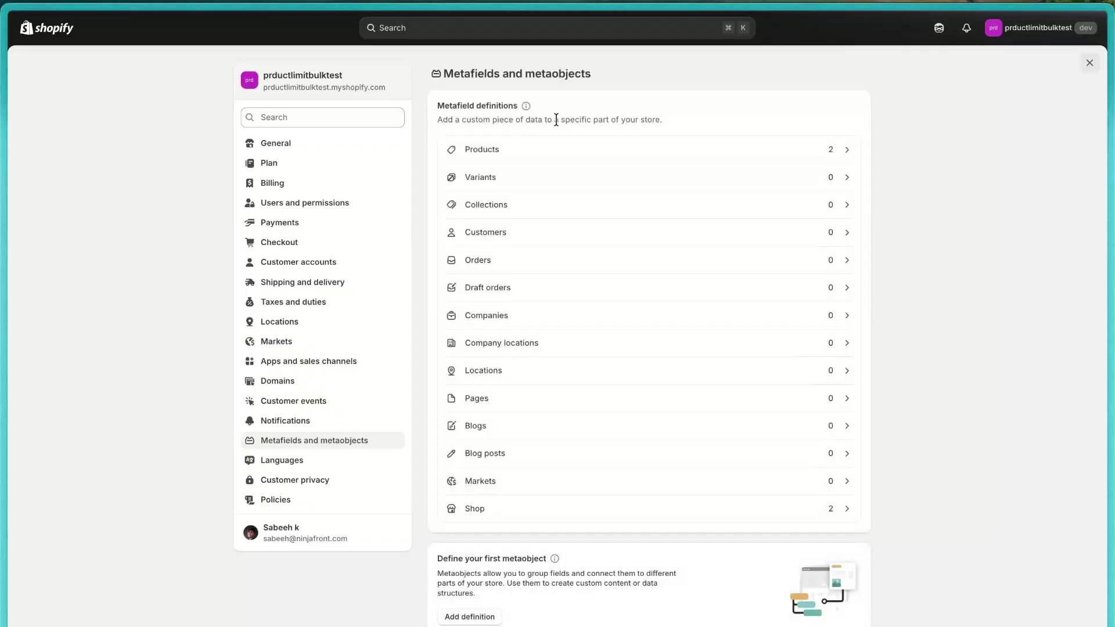
left_click(579, 154)
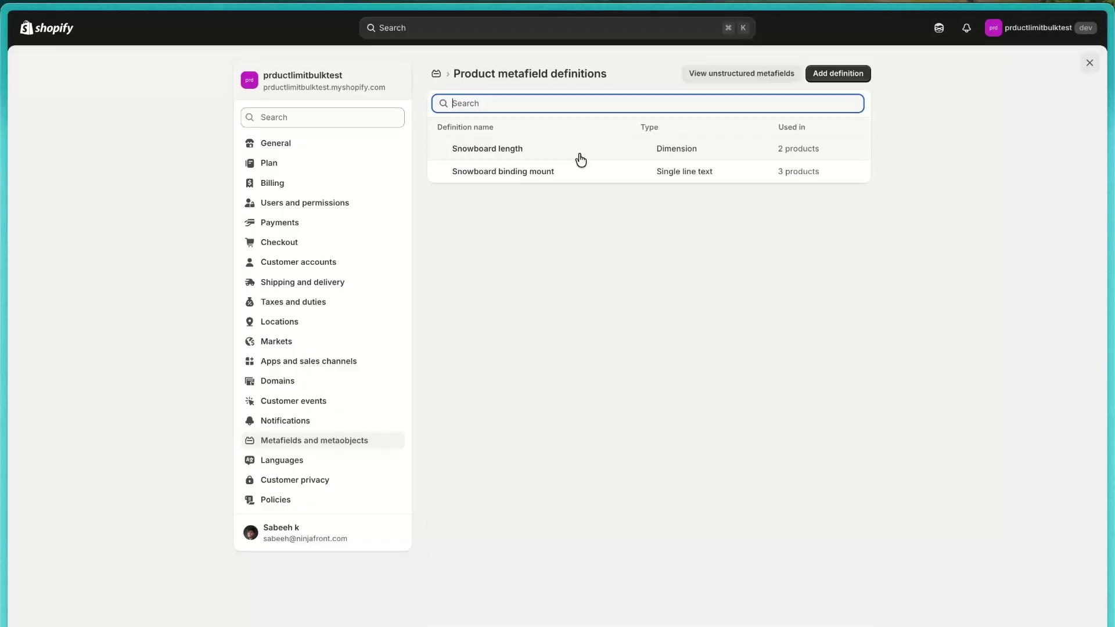
left_click(820, 75)
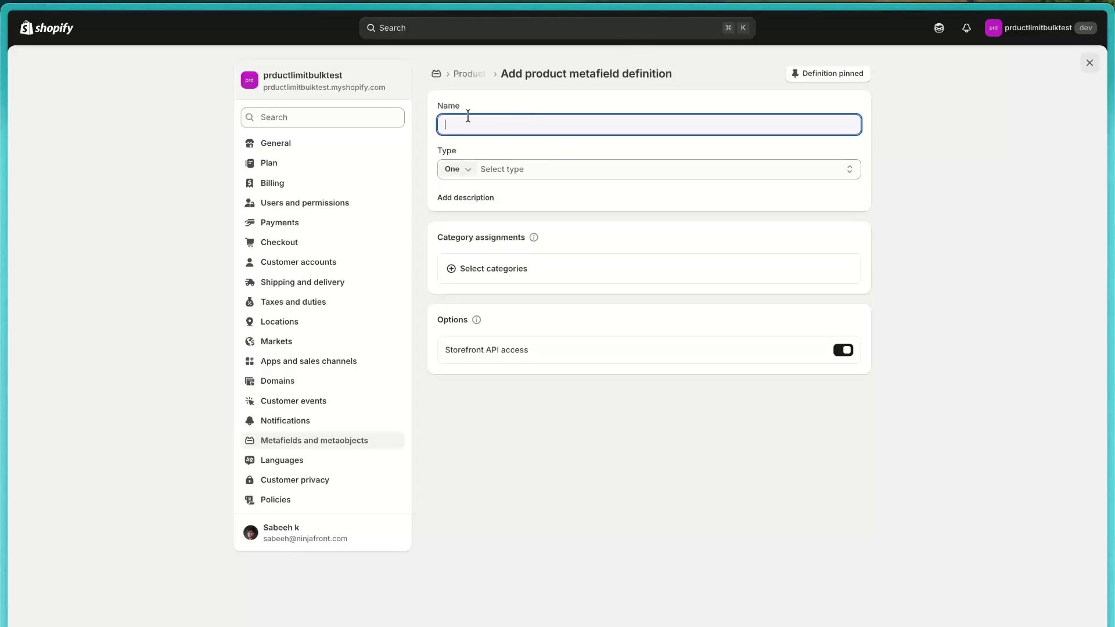
type("CHeck")
key("BackSpace")
key("BackSpace")
key("BackSpace")
key("BackSpace")
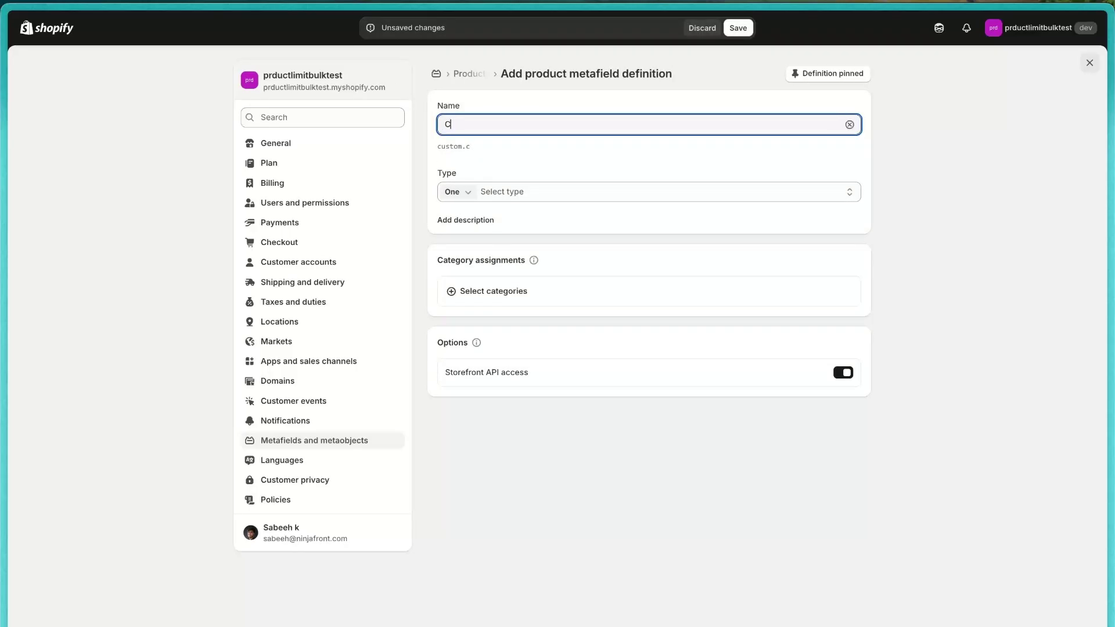
type("heckout RUles")
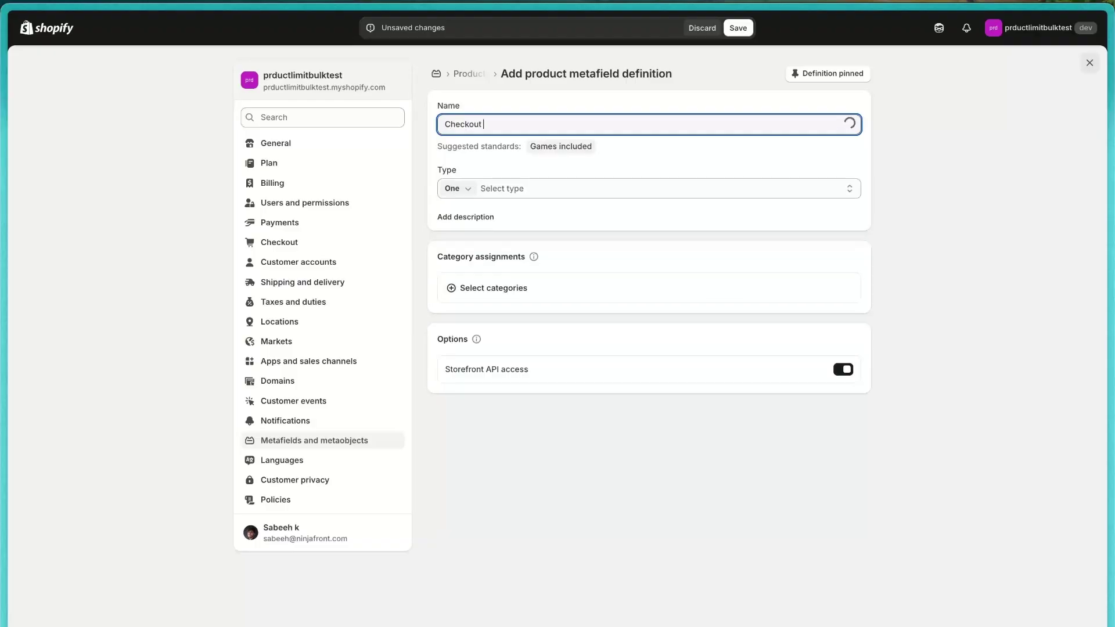
key("BackSpace")
key("BackSpace")
key("BackSpace")
key("BackSpace")
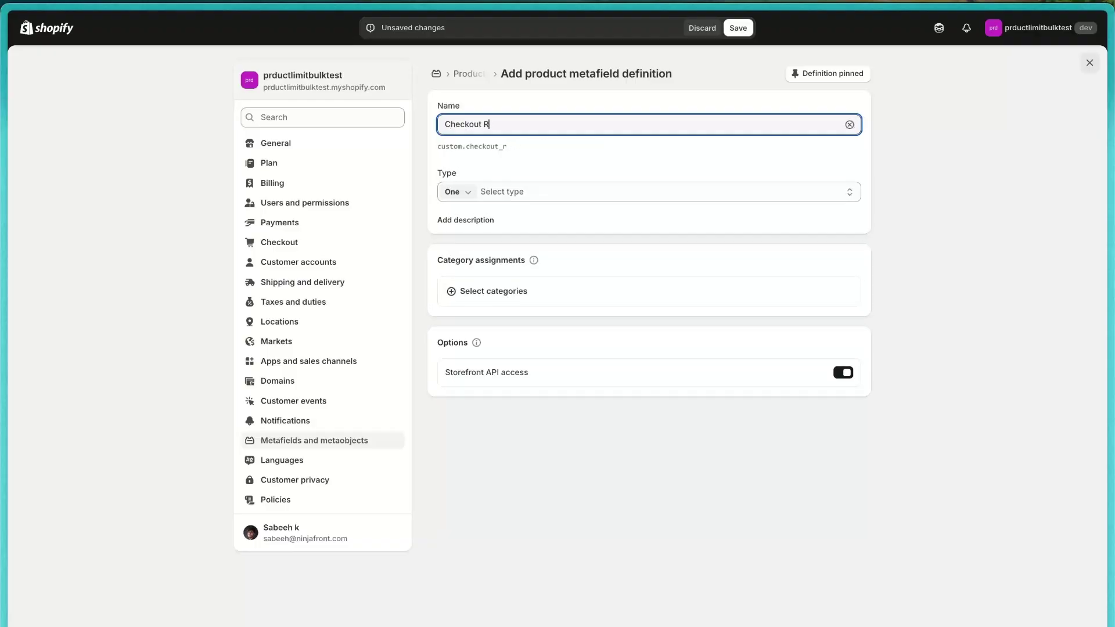
type("ule")
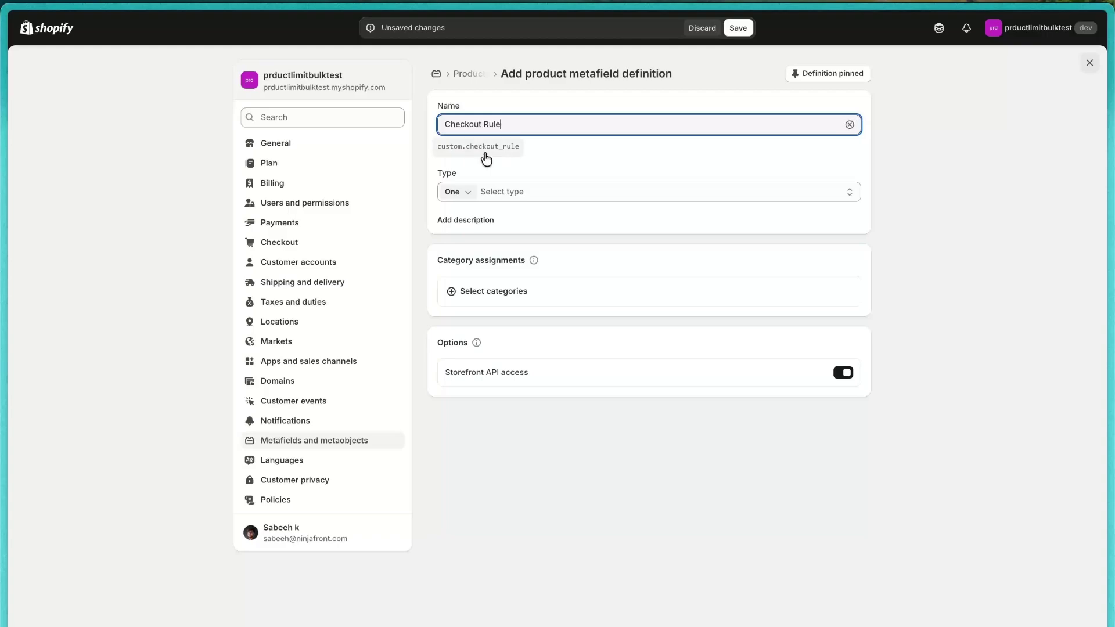
Step: Set its key to checkout_ninja.rule and type to JSON, save it, and close Settings
left_click(488, 148)
triple_click(518, 167)
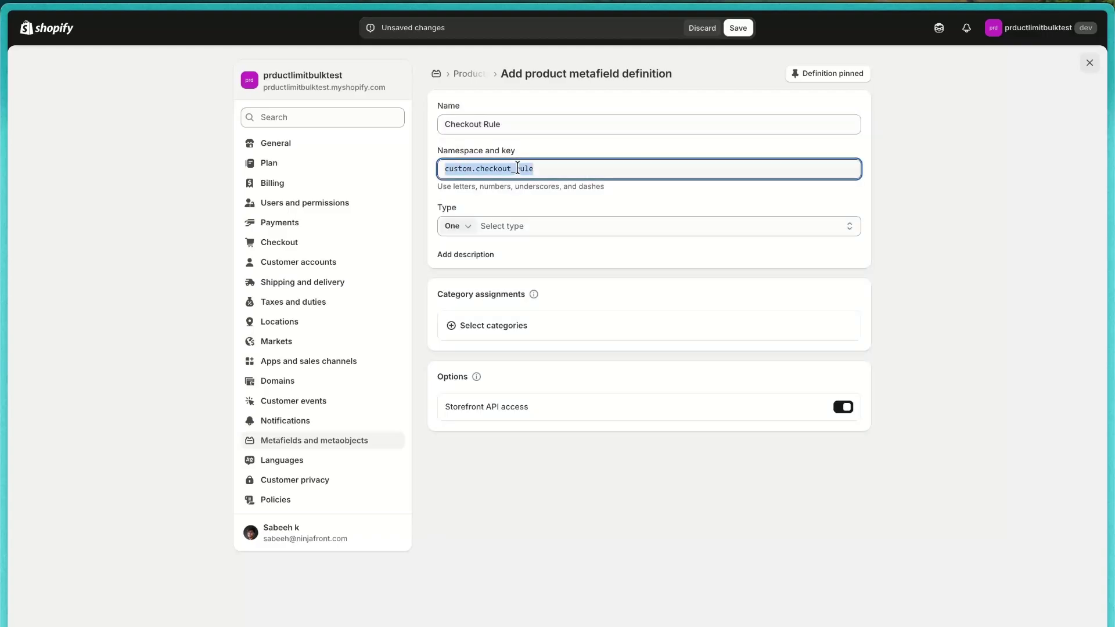
type("checkout_ninja.rule")
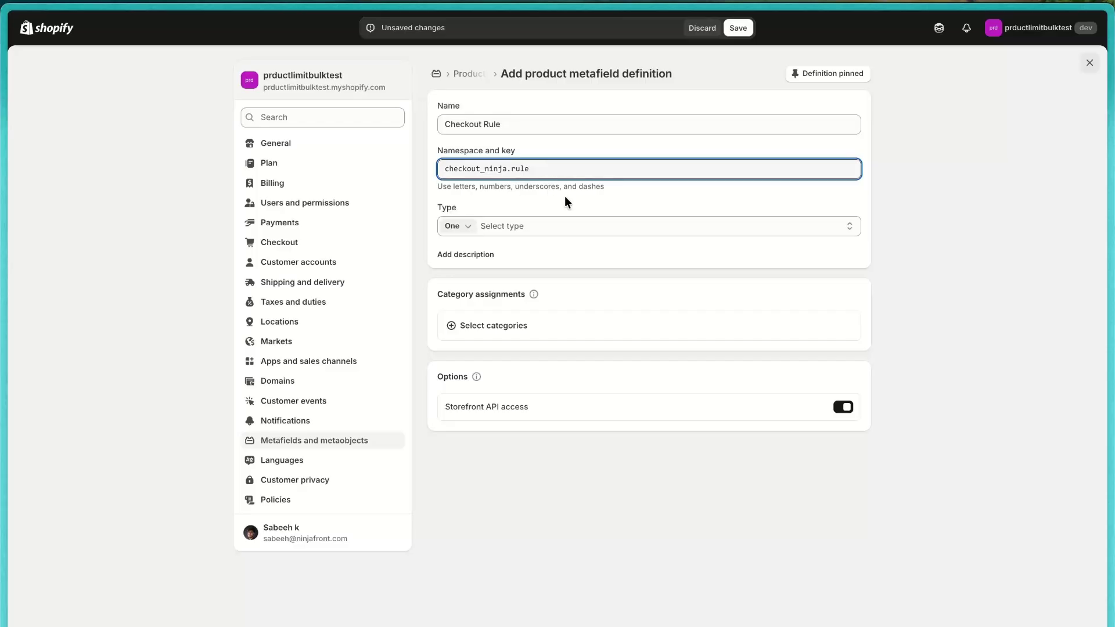
left_click(528, 229)
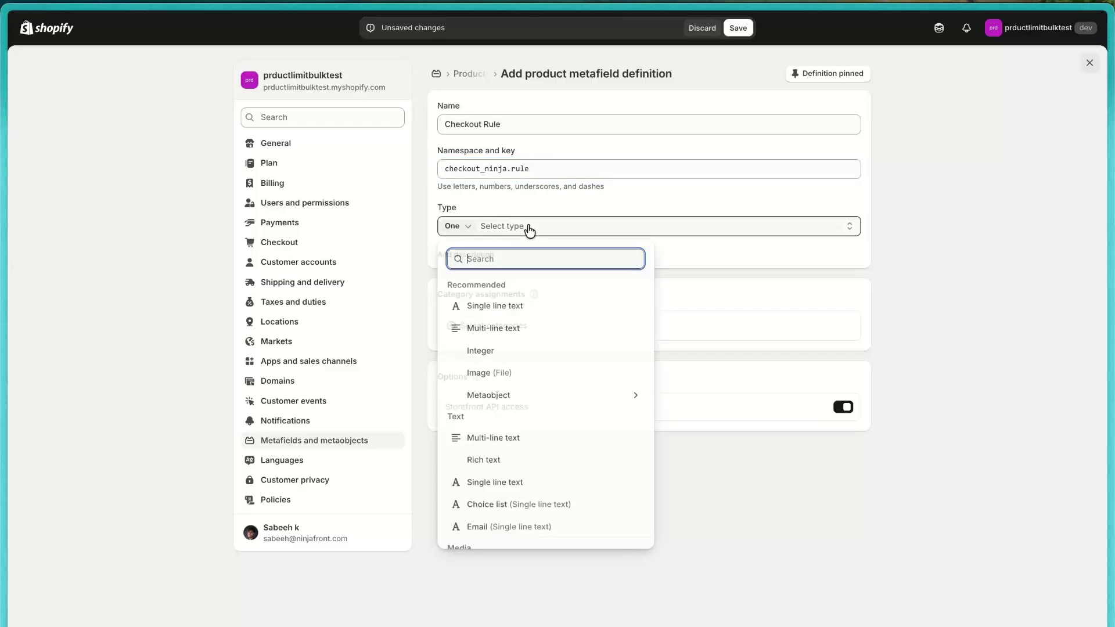
type("j")
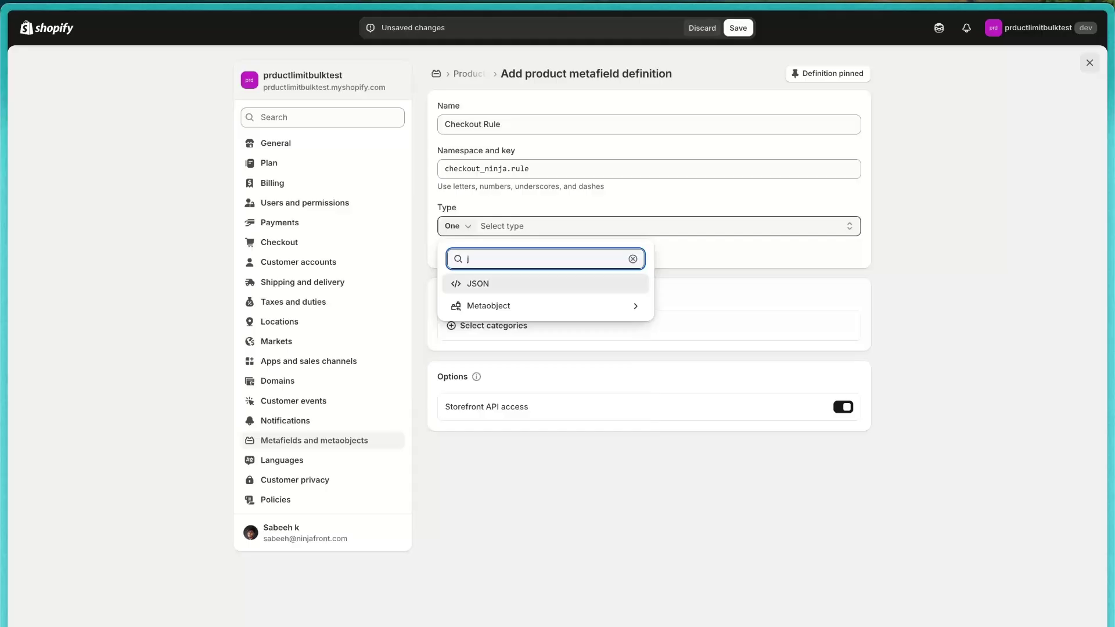
left_click(532, 284)
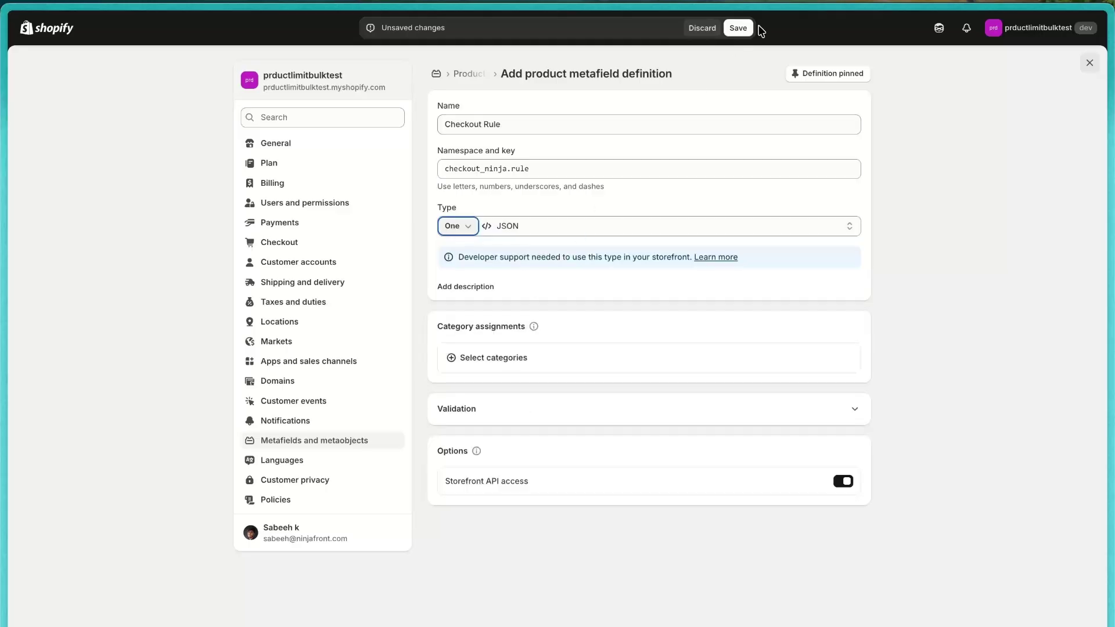
left_click(739, 28)
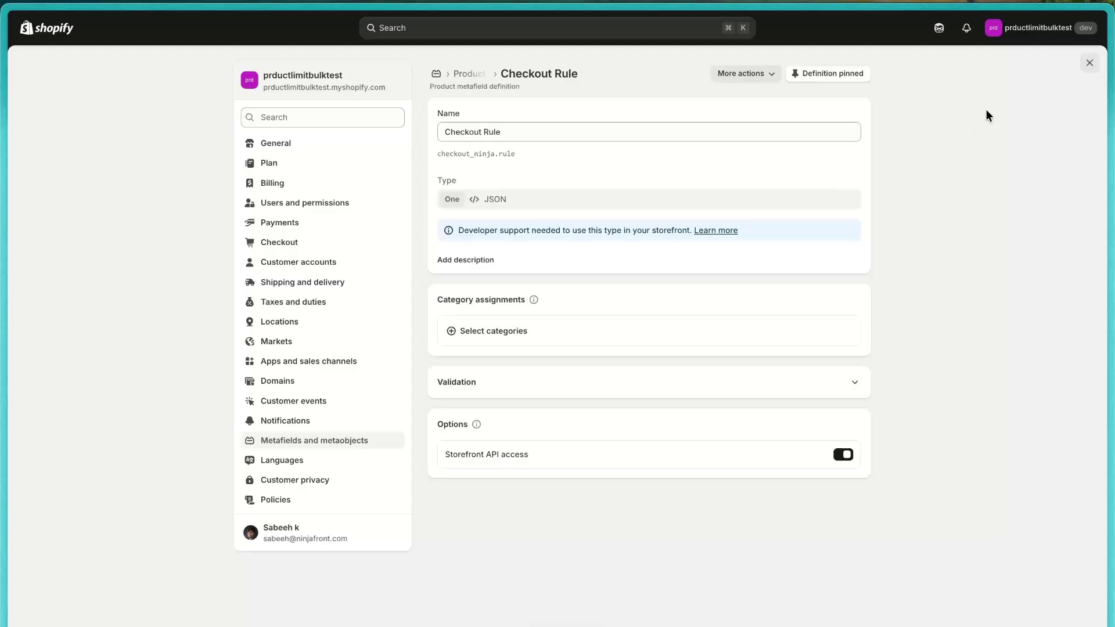
left_click(1090, 62)
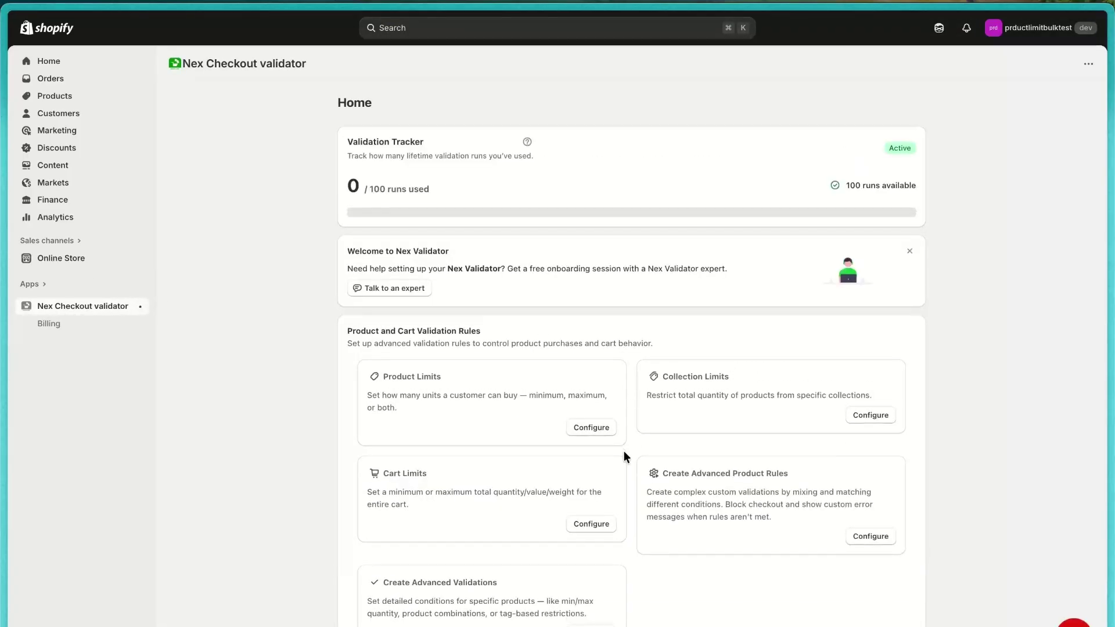
Step: Create an enabled Product Bulk Limit rule 'Rule 1' with no custom error message and save it
scroll(624, 450, "down", 1)
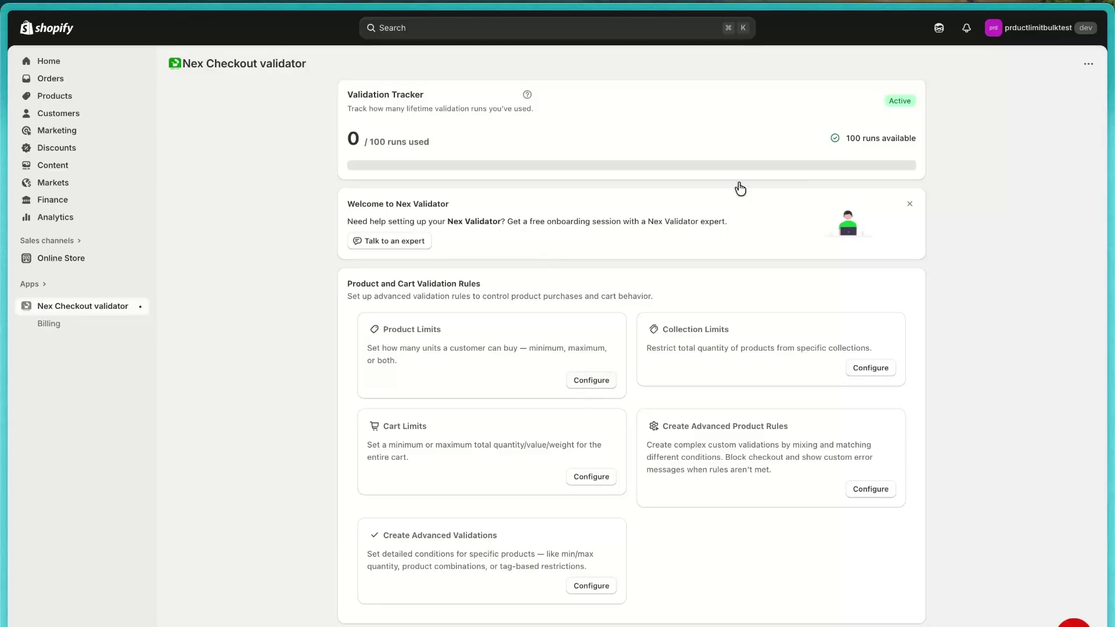
left_click(590, 383)
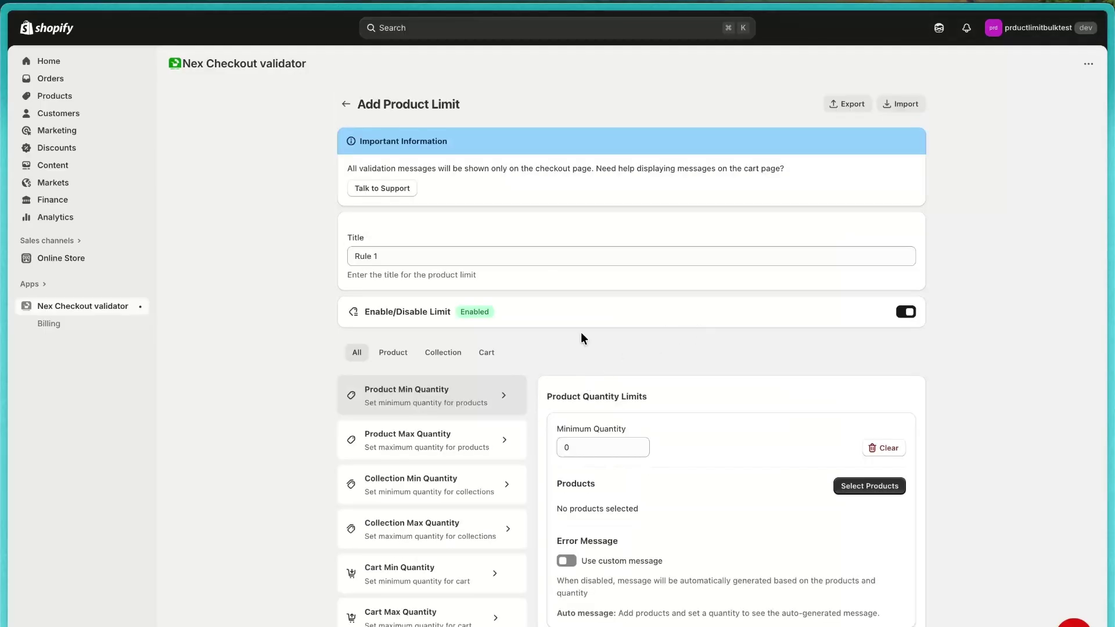
scroll(502, 356, "down", 1)
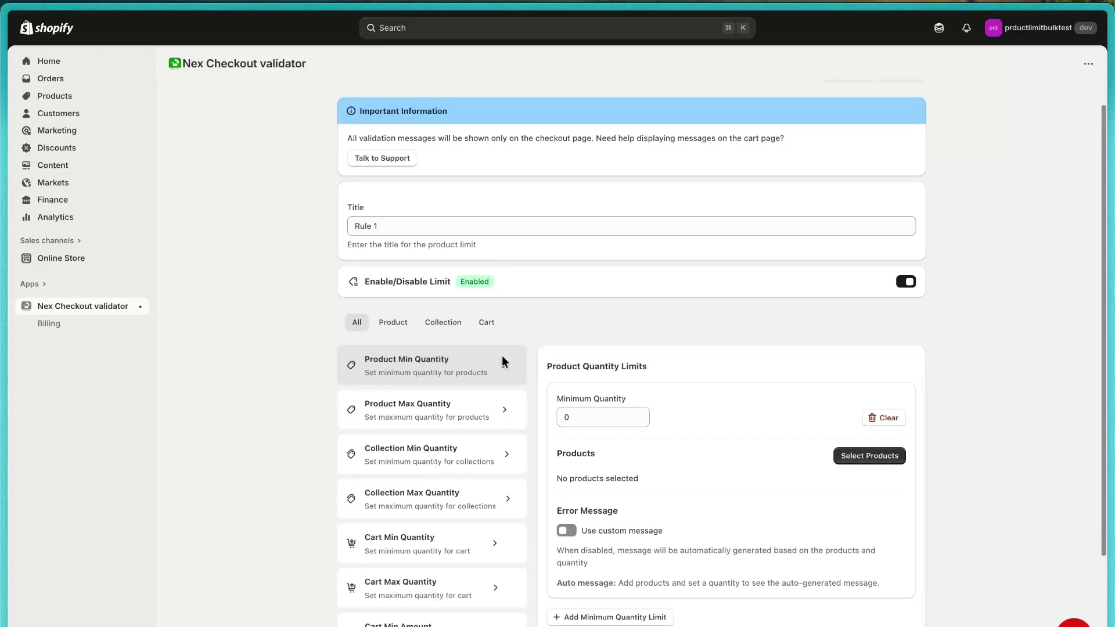
left_click(398, 334)
scroll(398, 334, "down", 3)
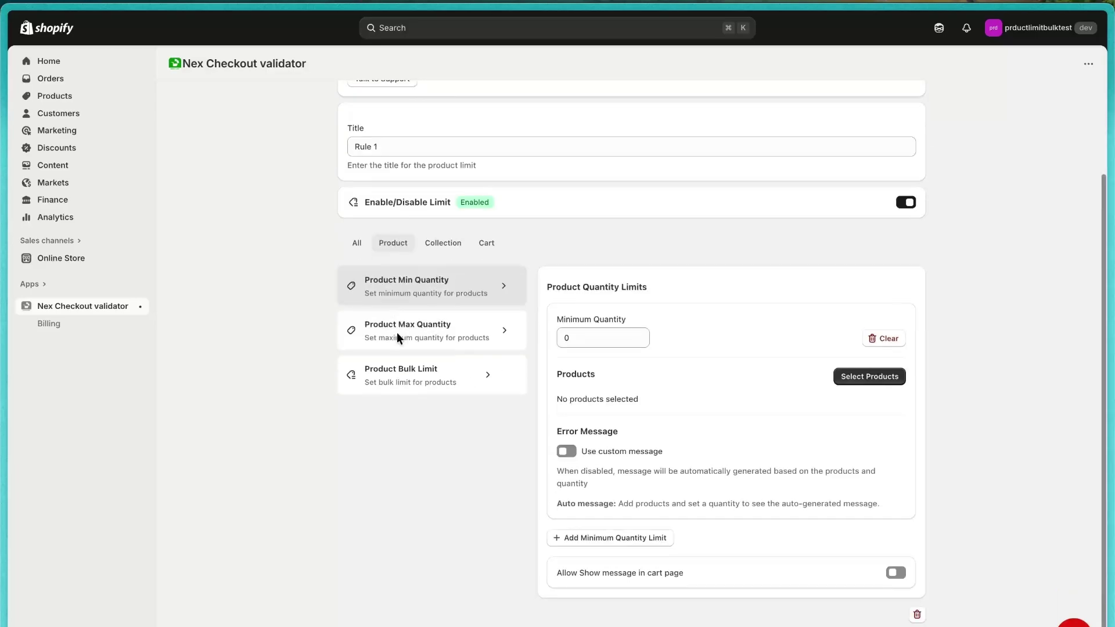
left_click(419, 379)
left_click(896, 407)
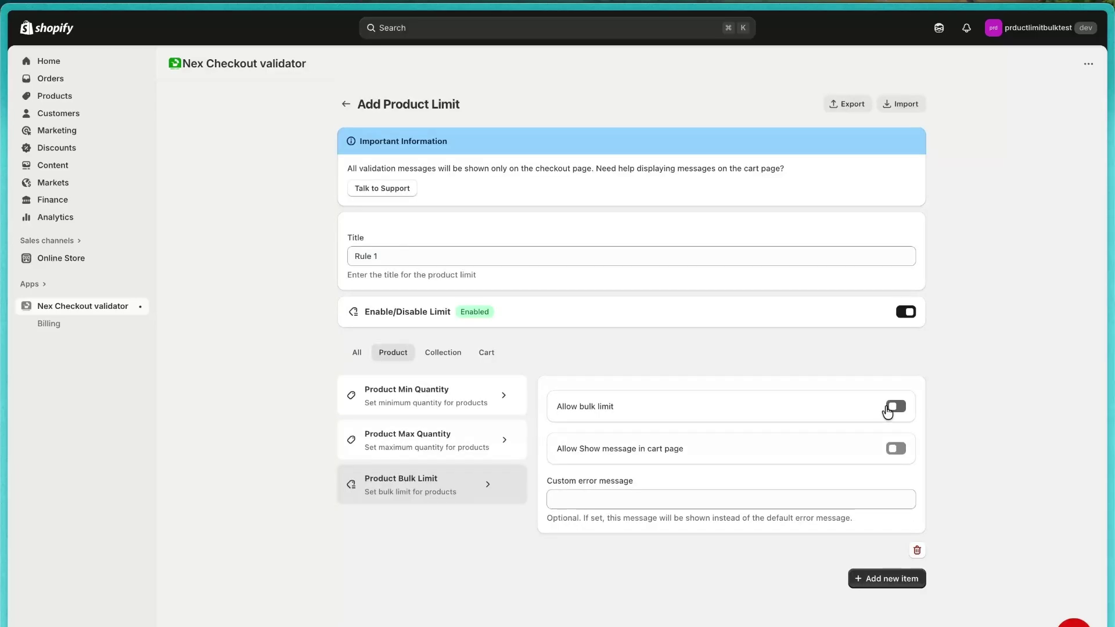
triple_click(583, 448)
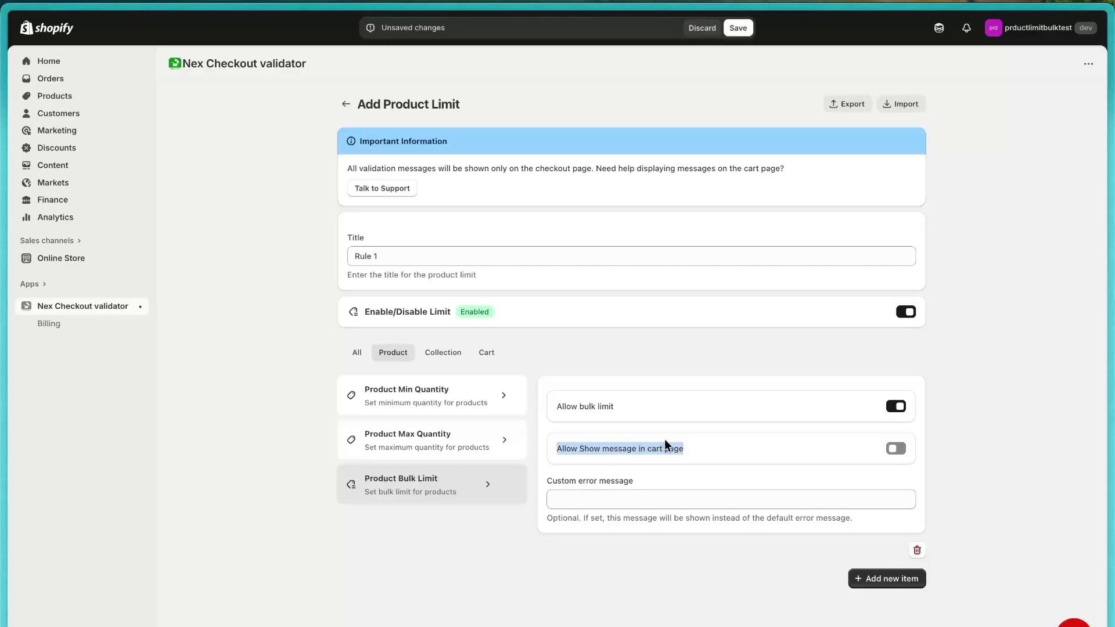
left_click(578, 494)
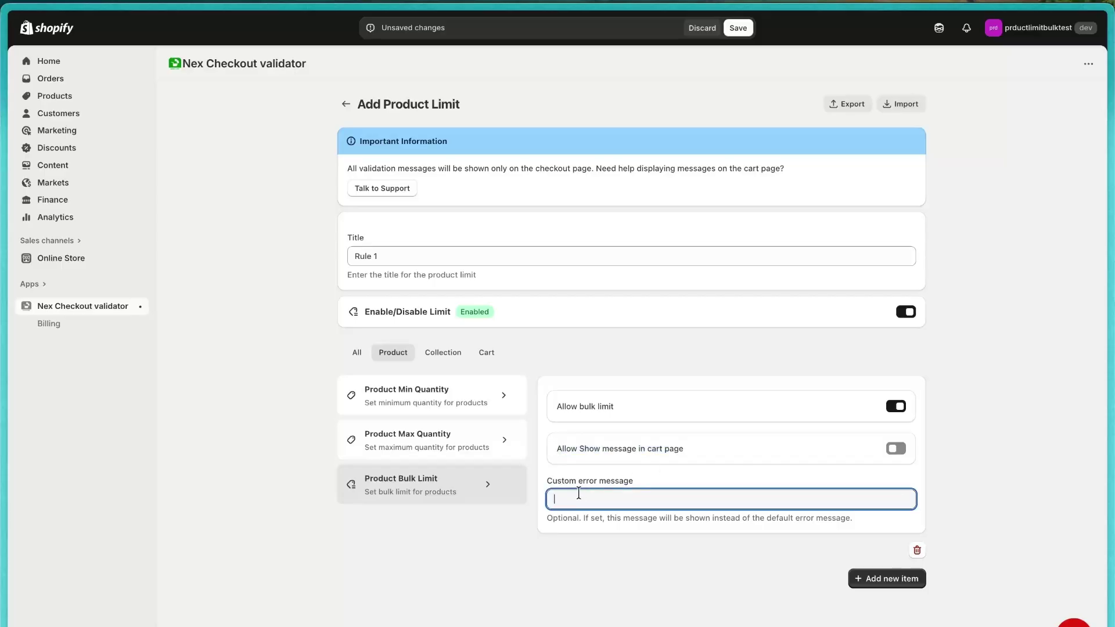
left_click(741, 27)
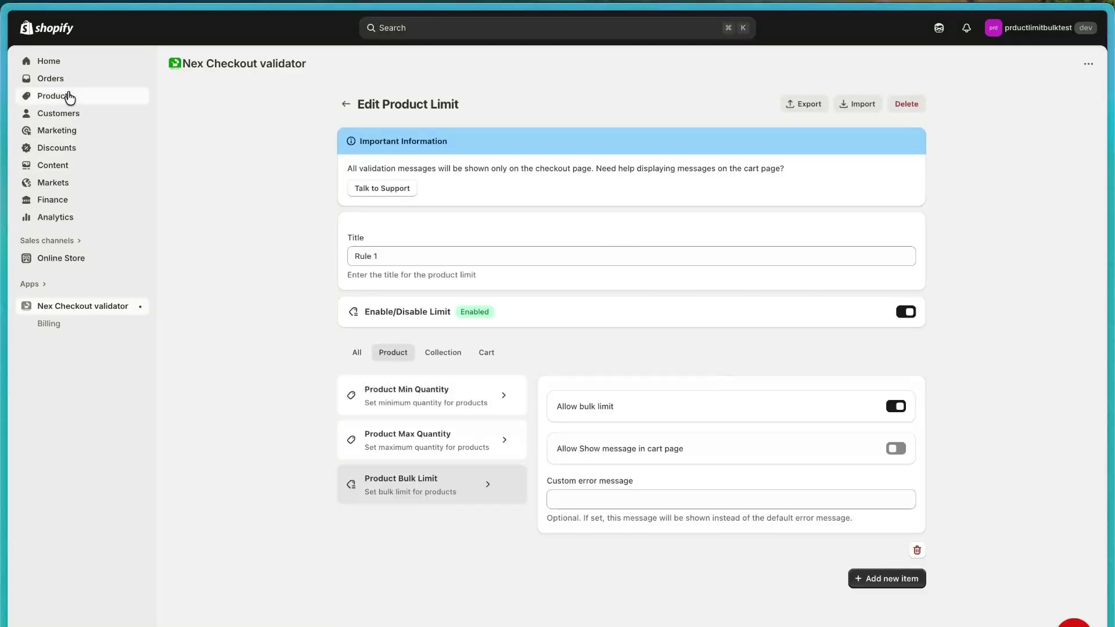
left_click(69, 97)
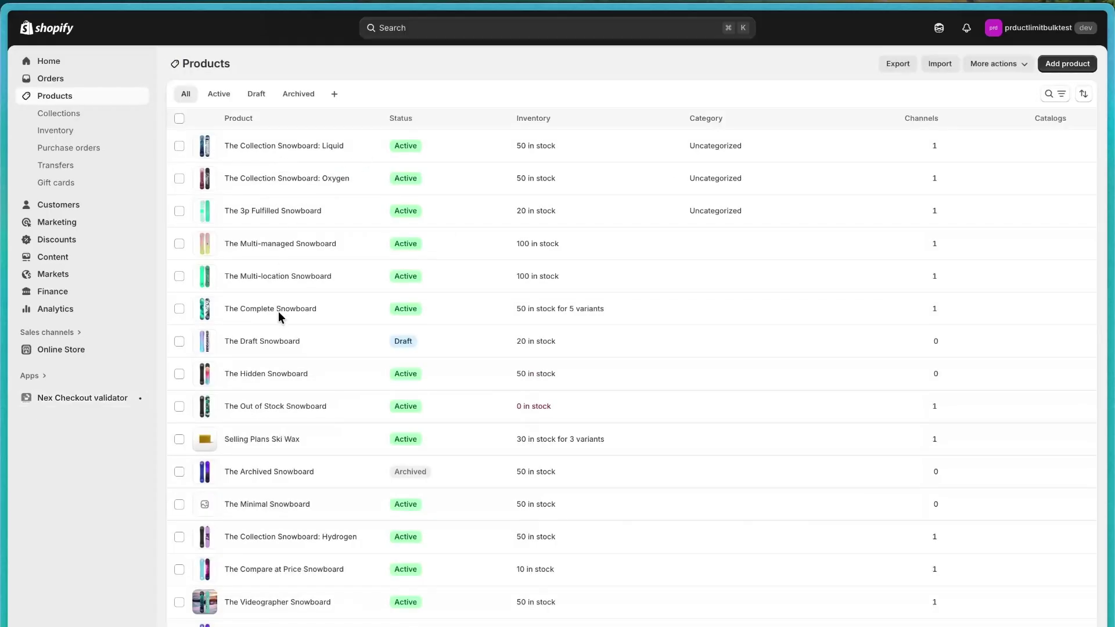
Step: Open The Multi-managed Snowboard and copy the min_quantity JSON rule from the saved snippets
left_click(272, 244)
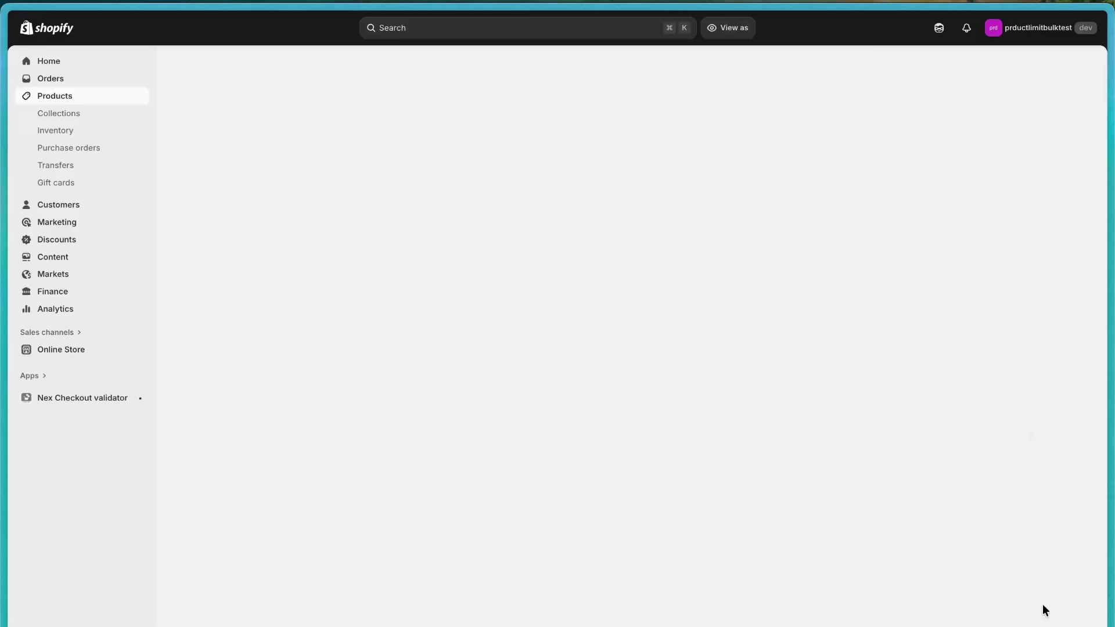
key("super+Tab")
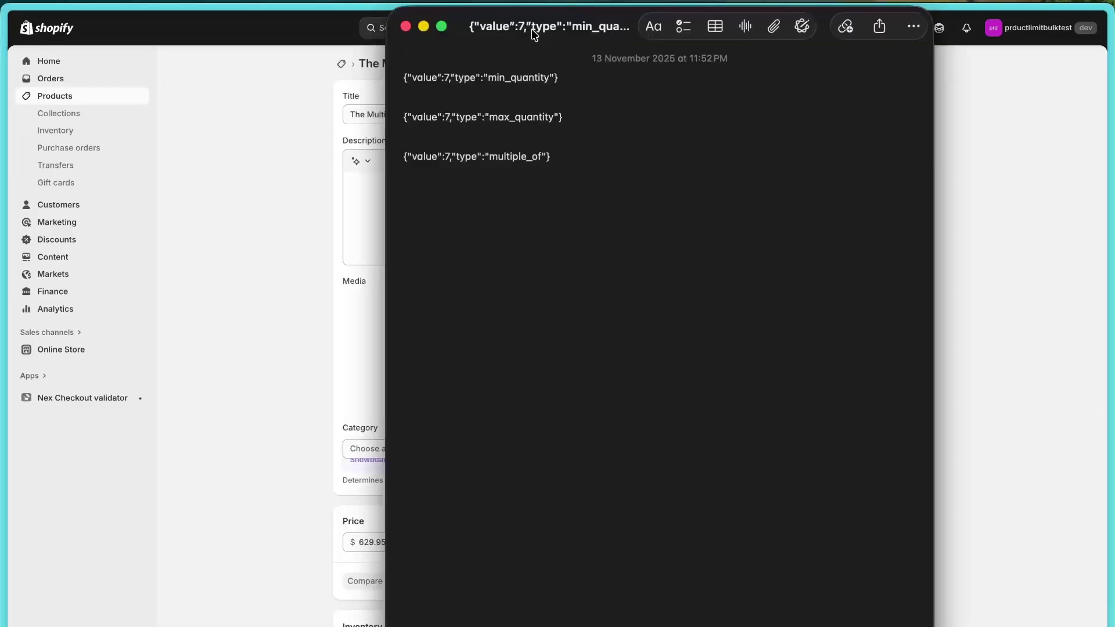
triple_click(499, 80)
key("ctrl+c")
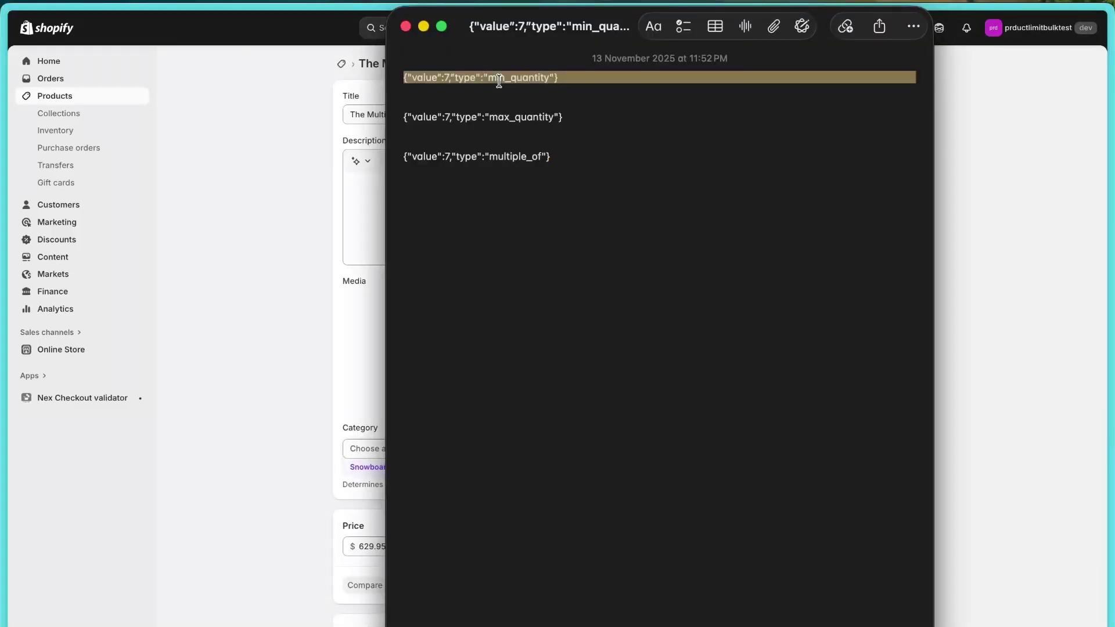
left_click(360, 192)
scroll(358, 190, "down", 10)
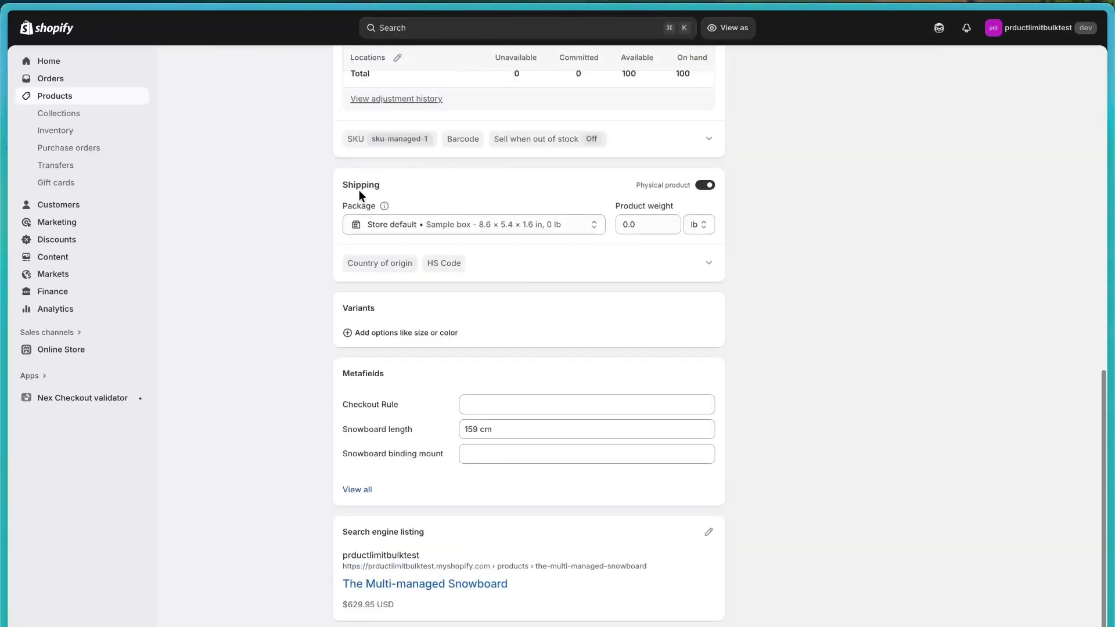
Step: Paste {"value":7,"type":"min_quantity"} into the Checkout Rule metafield and save the product
left_click(535, 410)
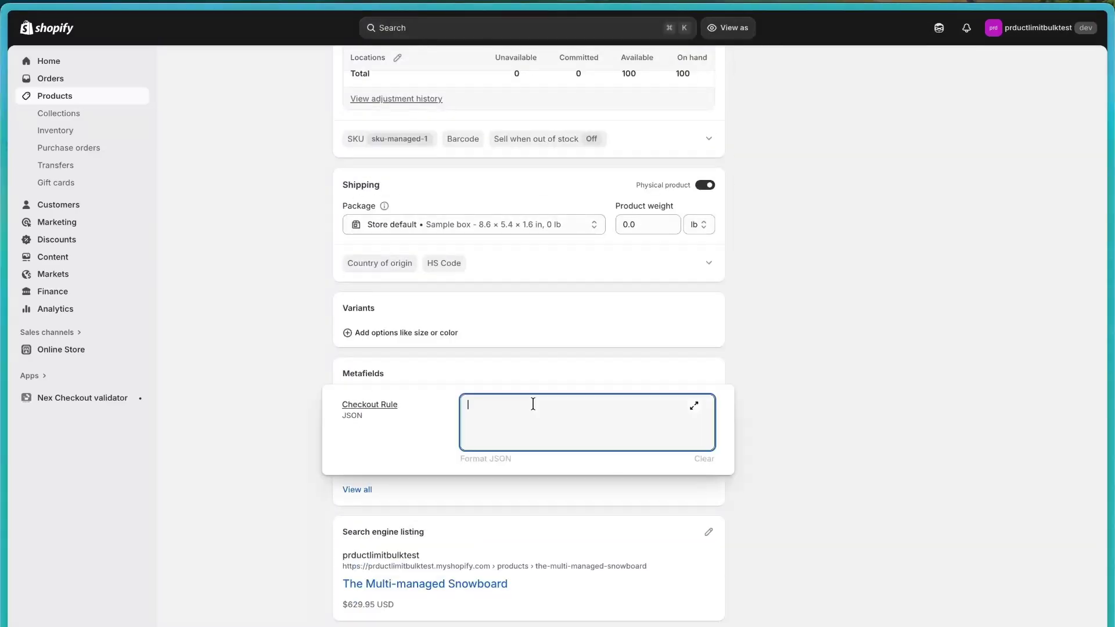
key("ctrl+v")
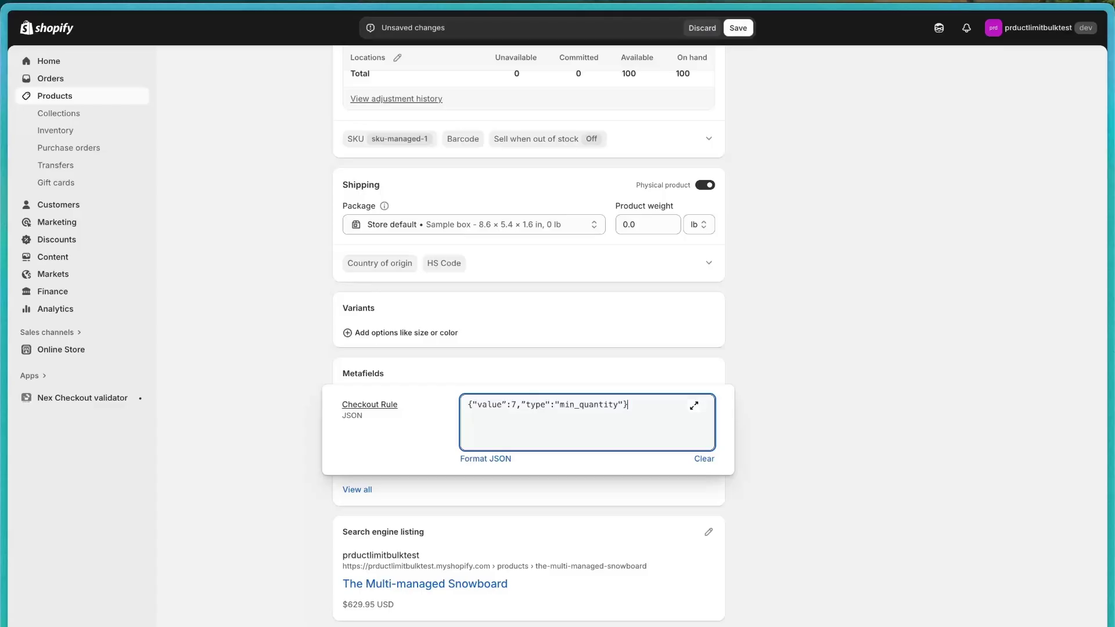
left_click(521, 408)
key("BackSpace")
type(",")
left_click(848, 272)
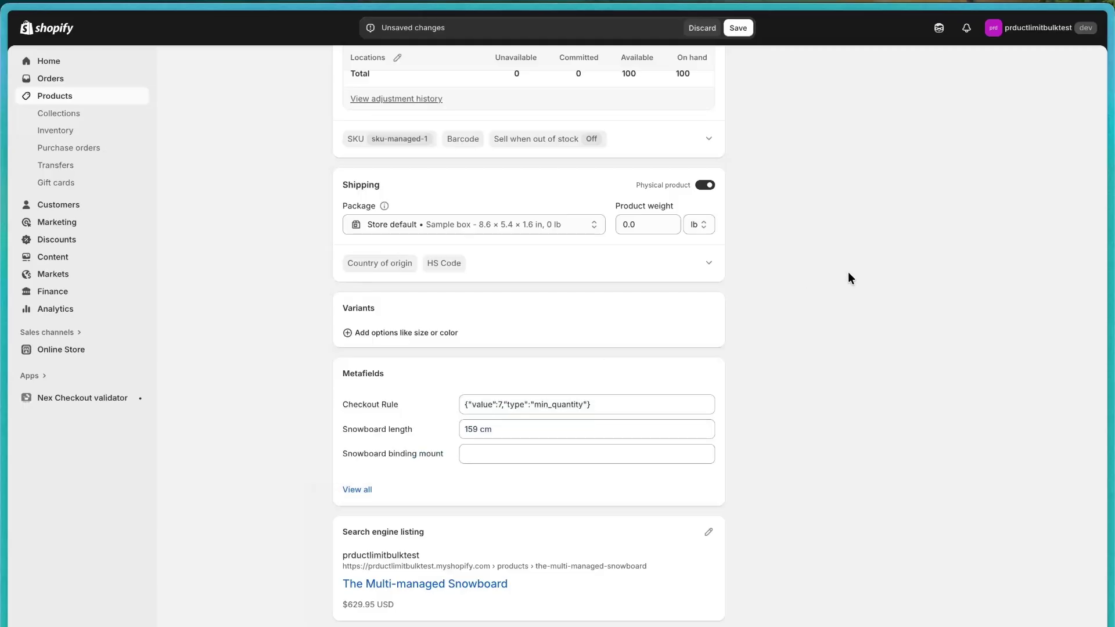
left_click(739, 29)
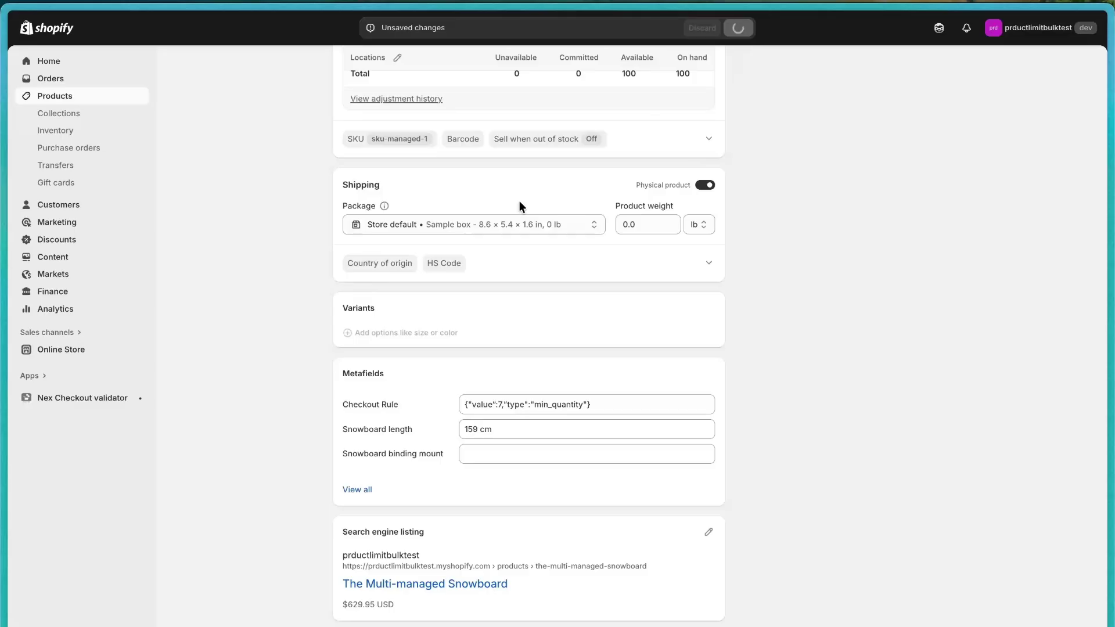
scroll(520, 201, "up", 15)
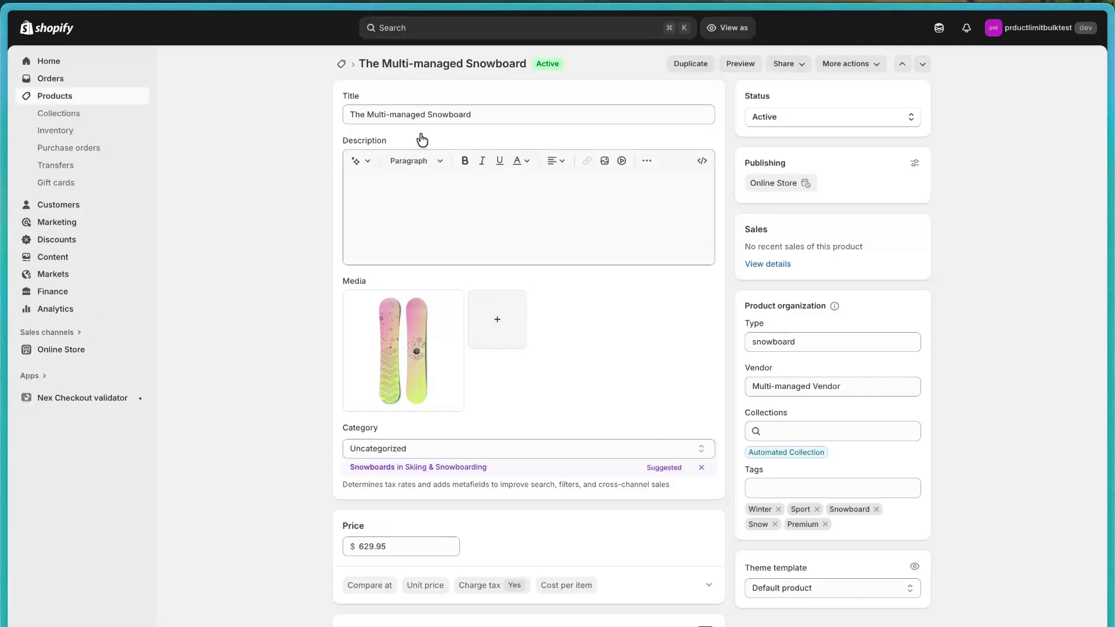
Step: Preview the online storefront and open the cart holding 3 Multi-managed Snowboards
left_click(145, 352)
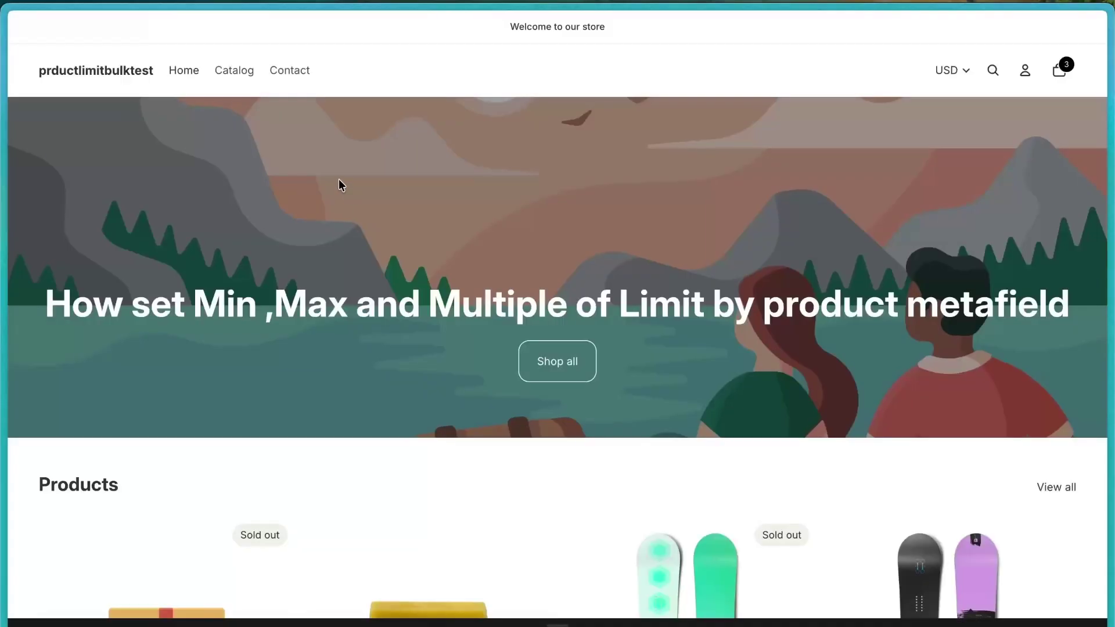
left_click(235, 70)
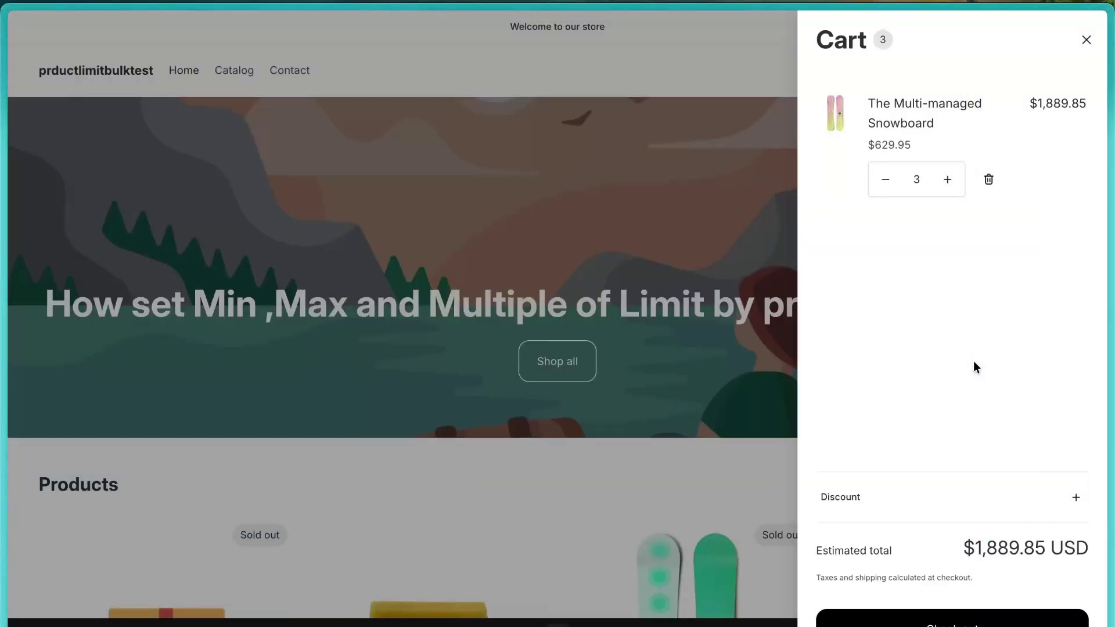
Step: Go to checkout and highlight the error that quantity 3 is below the minimum of 7
left_click(889, 608)
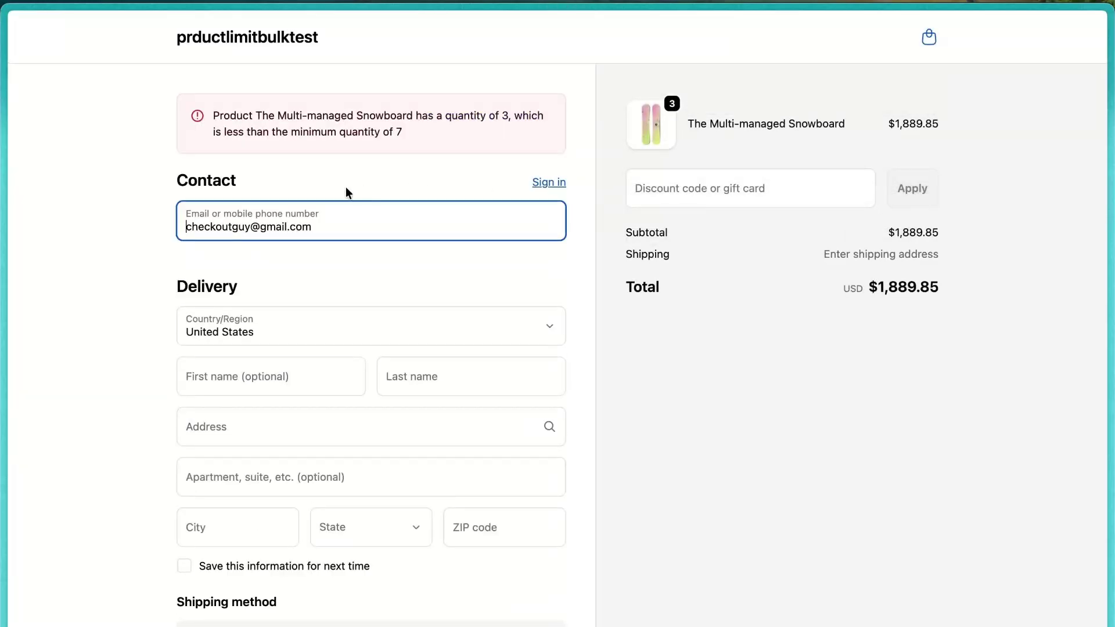
triple_click(407, 125)
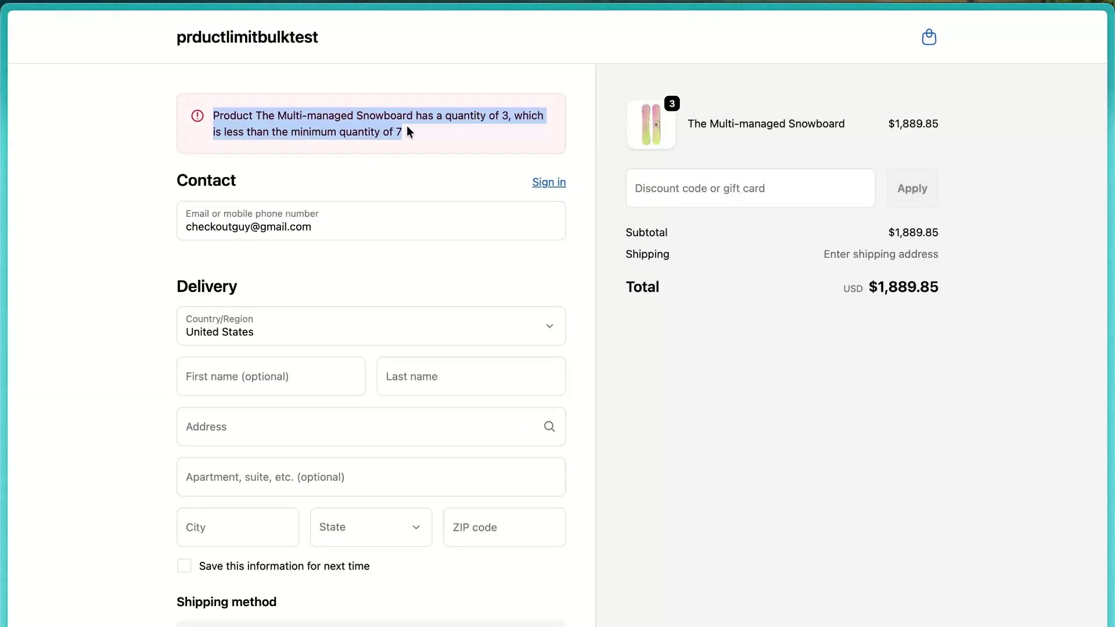
left_click(405, 178)
Step: Autofill the delivery details with a suggested US test address
scroll(381, 309, "down", 3)
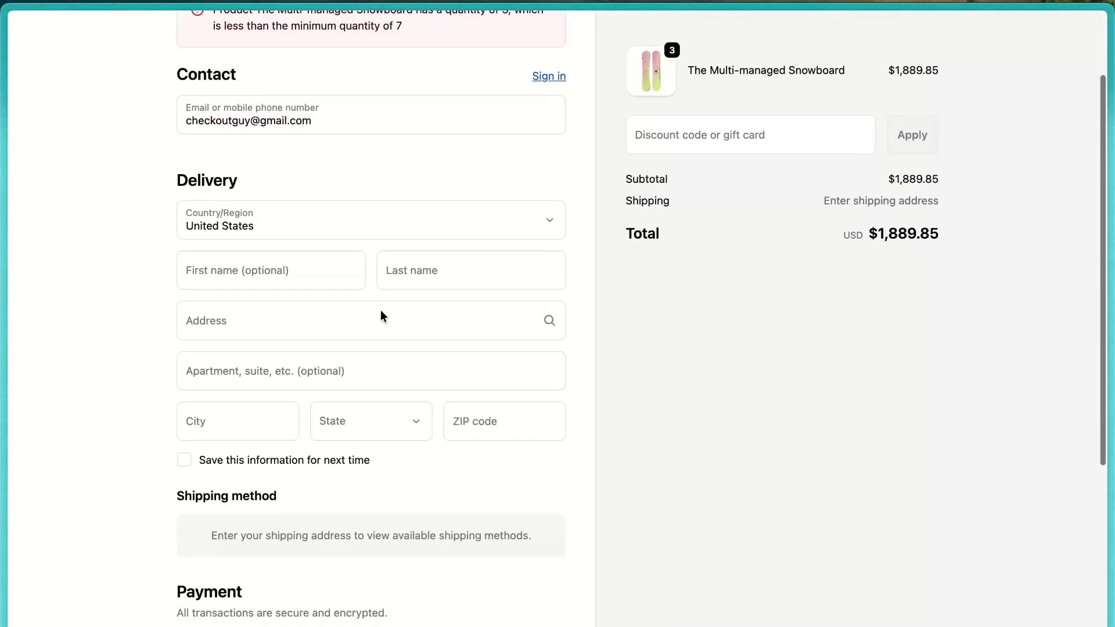
left_click(300, 285)
left_click(311, 317)
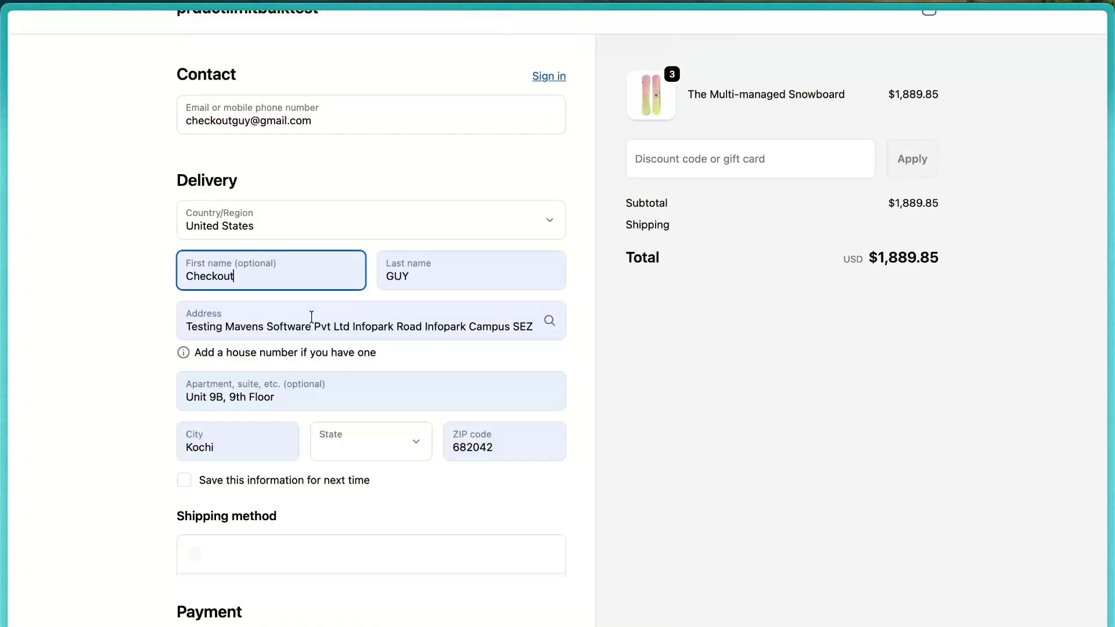
scroll(311, 316, "down", 8)
scroll(380, 139, "up", 5)
left_click(380, 132)
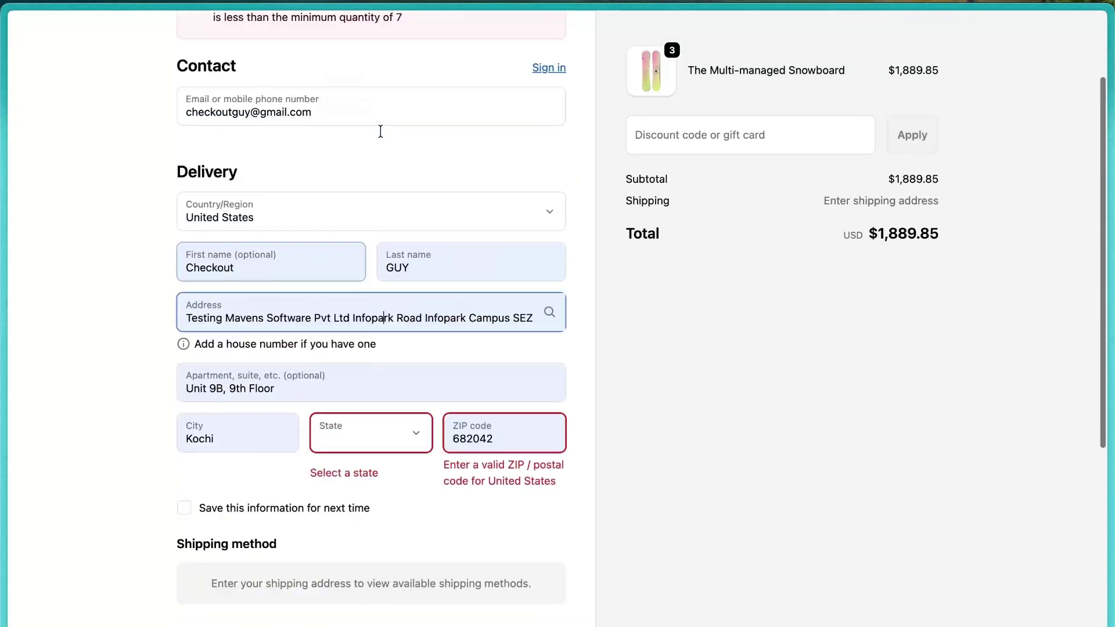
scroll(380, 132, "up", 2)
triple_click(250, 367)
type("te")
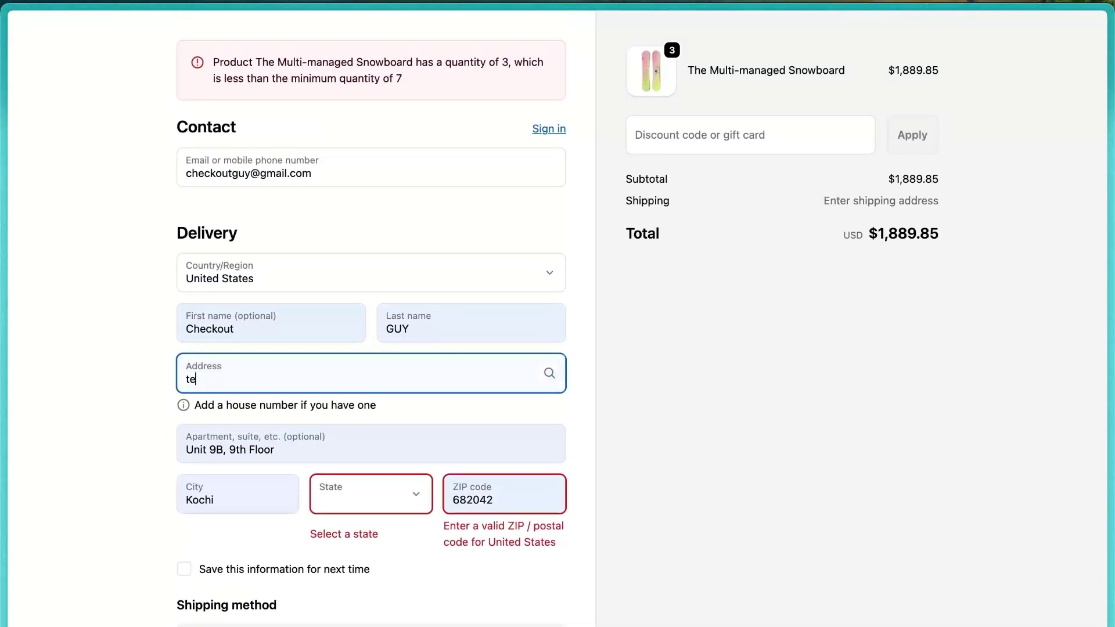
type("st")
key("Escape")
left_click(411, 419)
scroll(411, 420, "down", 5)
Step: Enter test card number, expiry 12/34 and security code, then attempt to pay
left_click(252, 462)
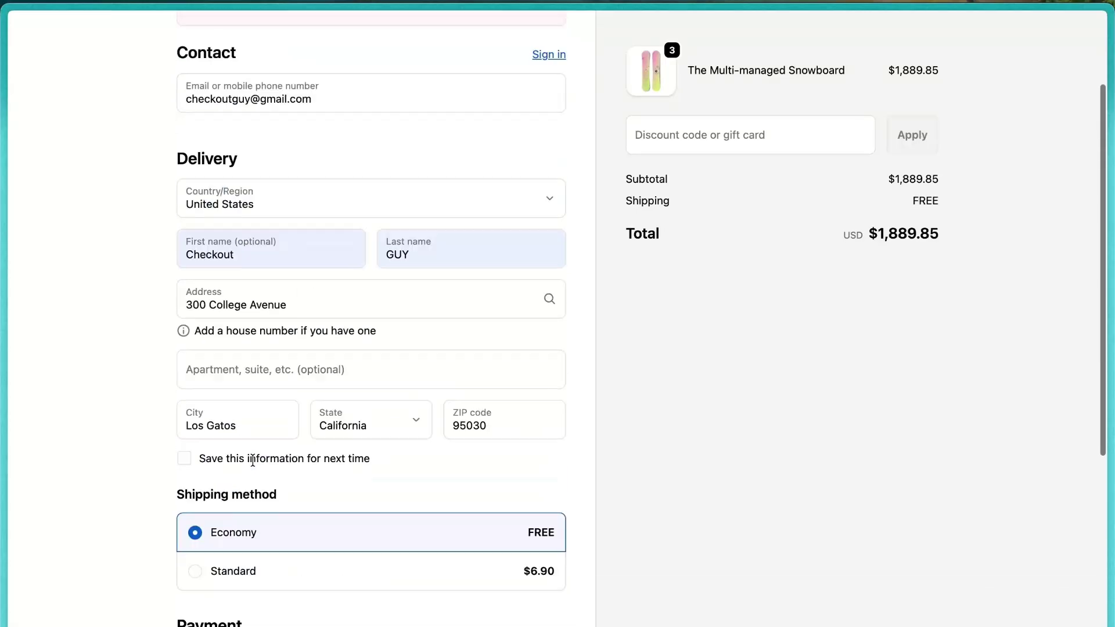
type("1")
left_click(247, 408)
type("1234")
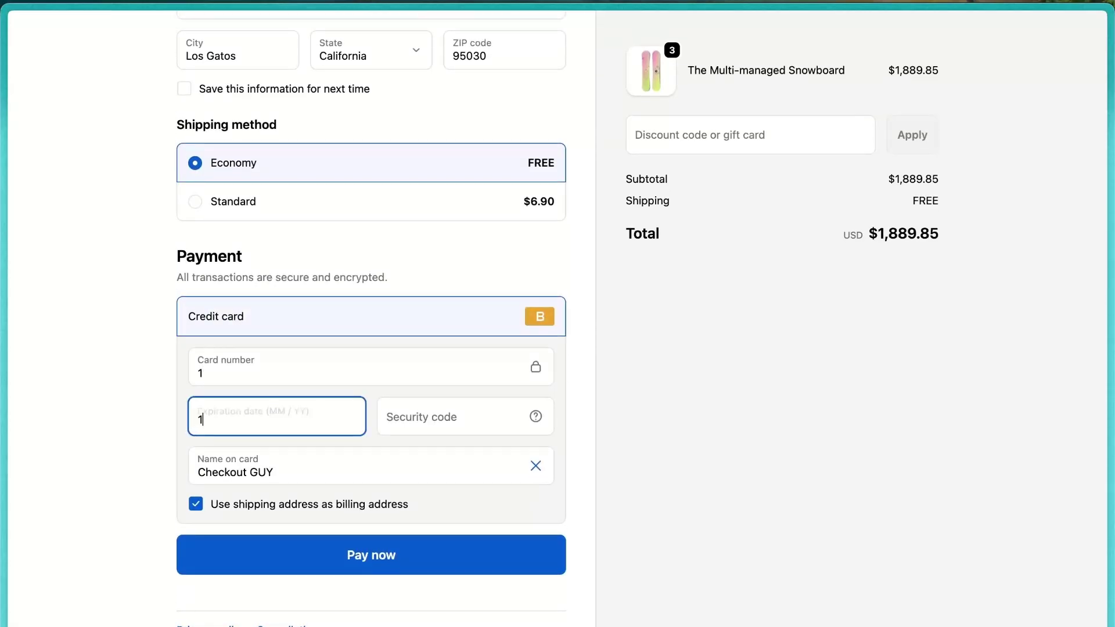
left_click(414, 406)
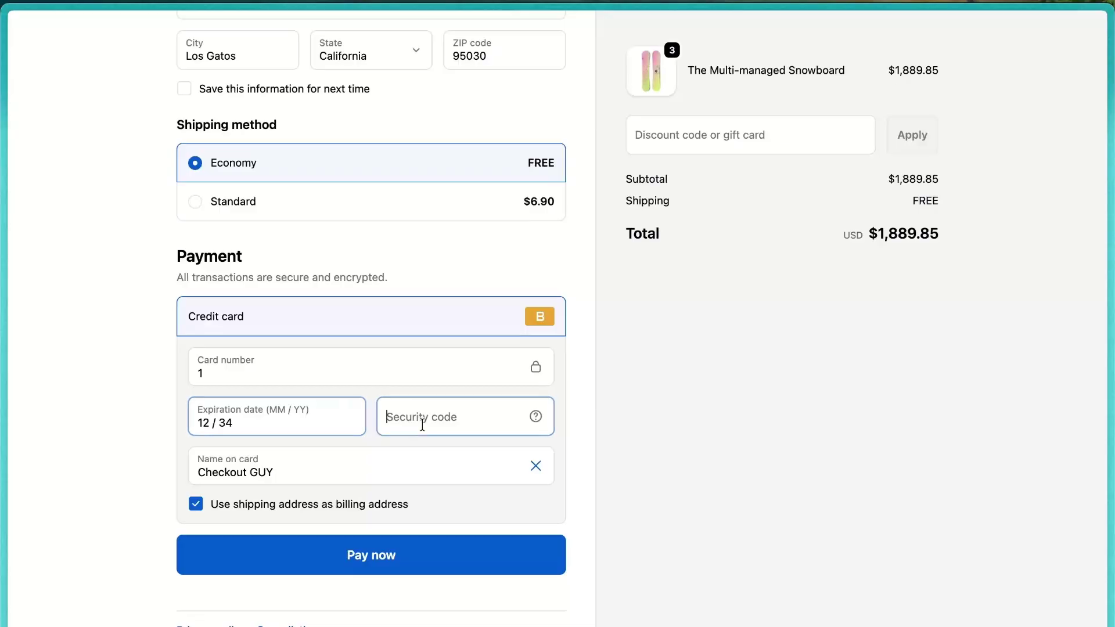
type("222")
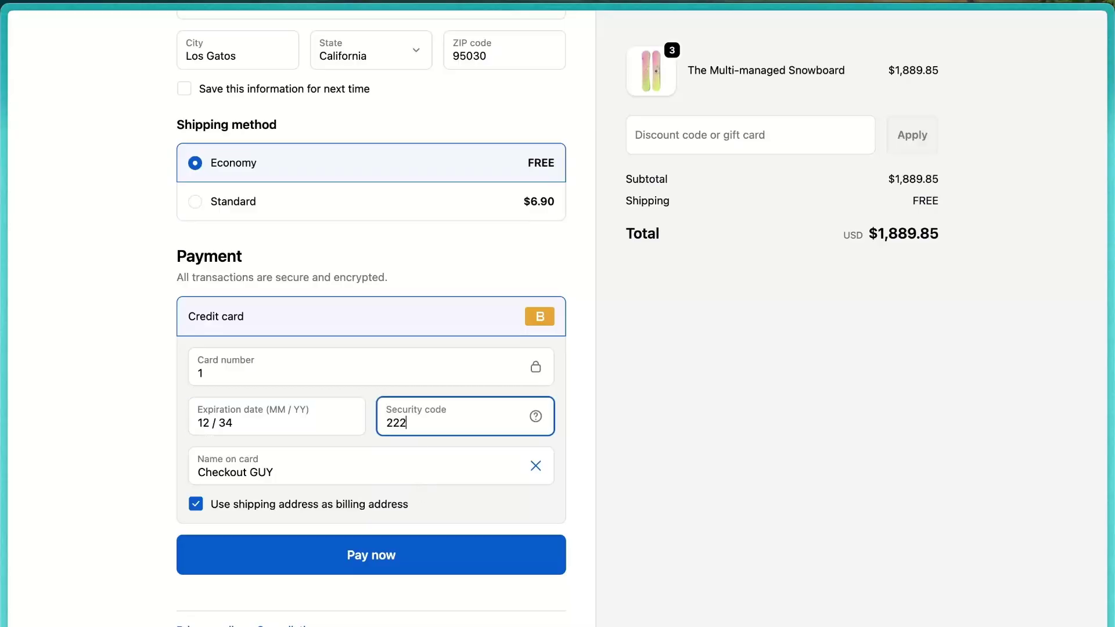
left_click(370, 556)
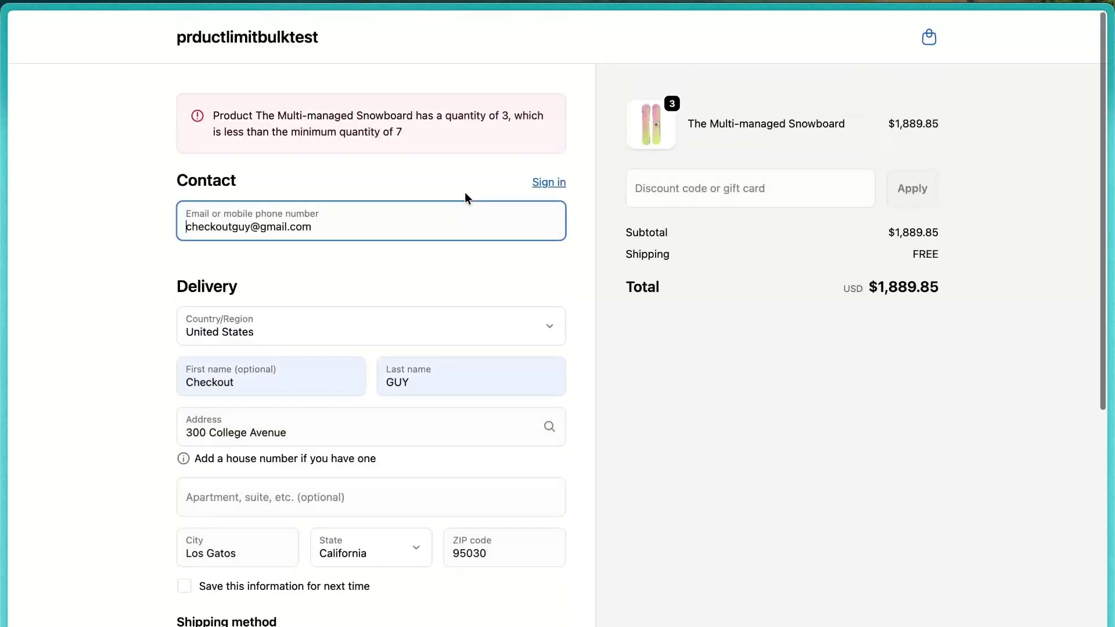
triple_click(359, 131)
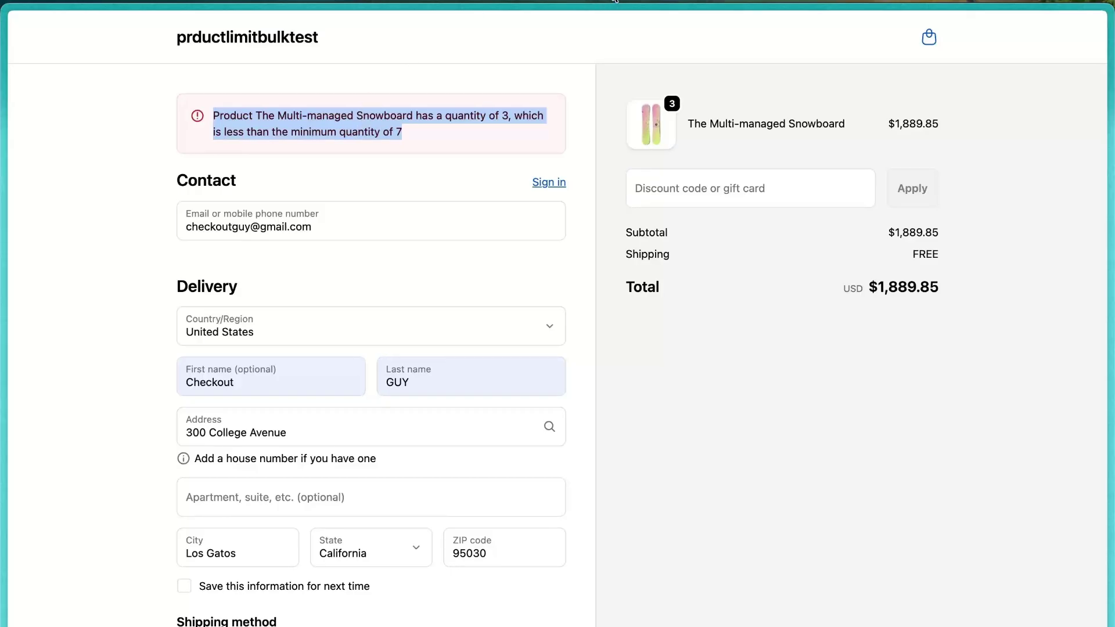
left_click(627, 1)
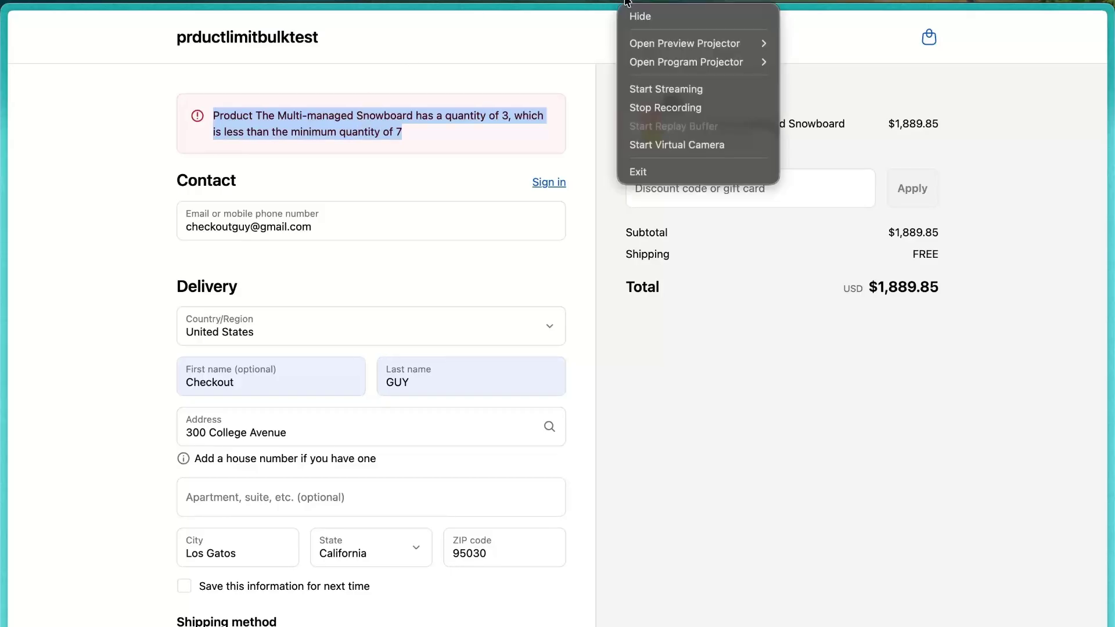